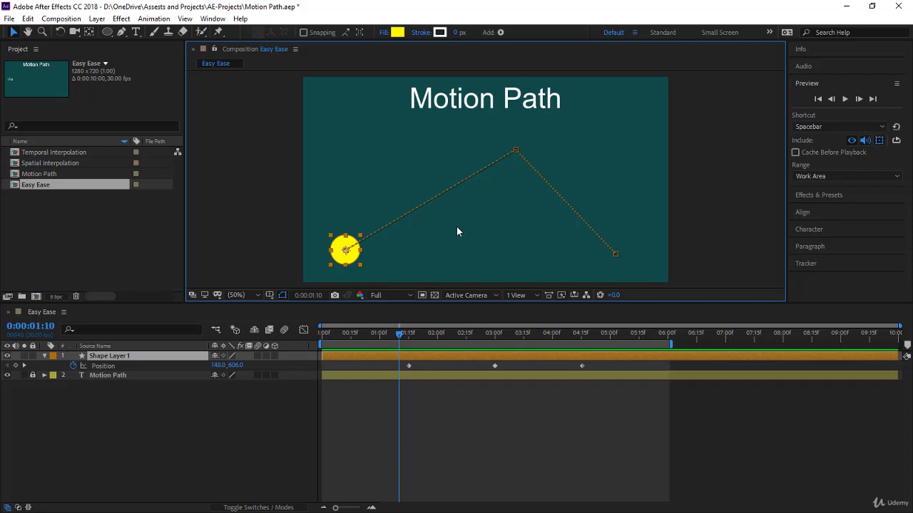
# Select the circle's three Position keyframes and preview its constant-speed motion along the path
pyautogui.click(147, 366)
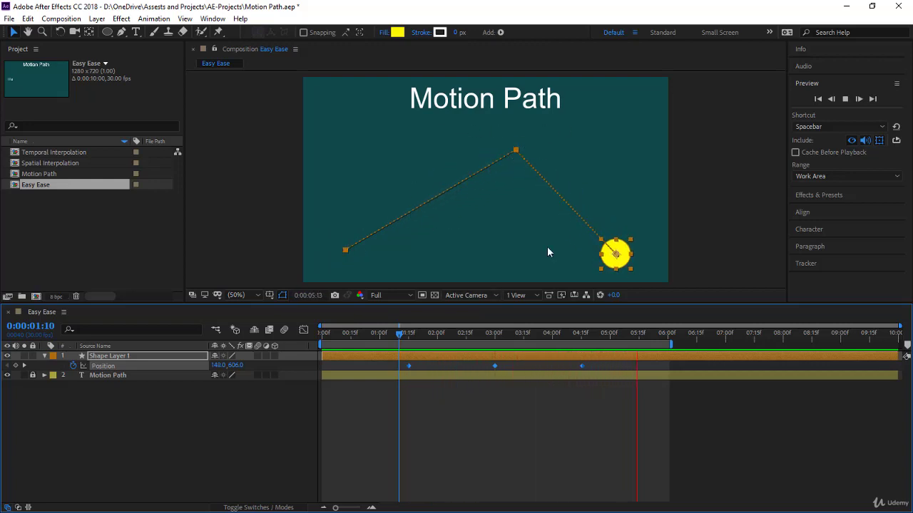
pyautogui.press('space')
# Stop the preview, switch the timeline to the Graph Editor, and select the first Position keyframe
pyautogui.click(466, 333)
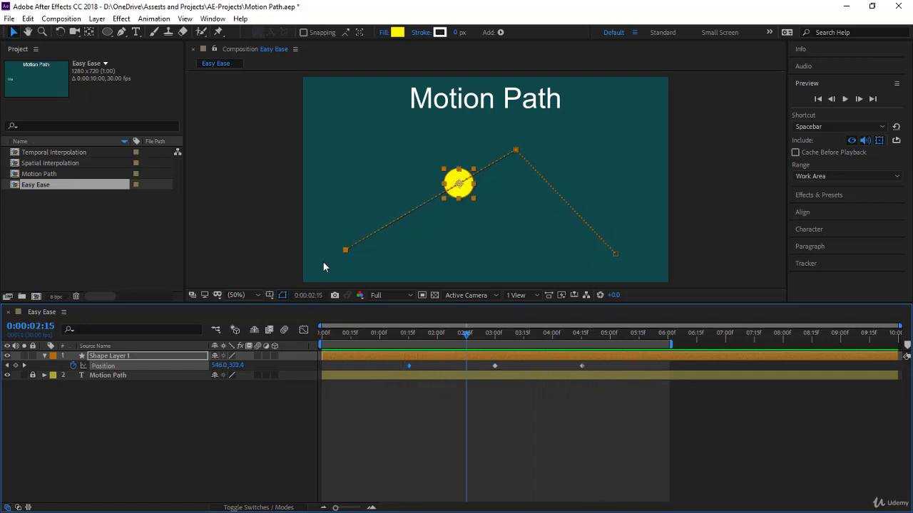
pyautogui.click(304, 330)
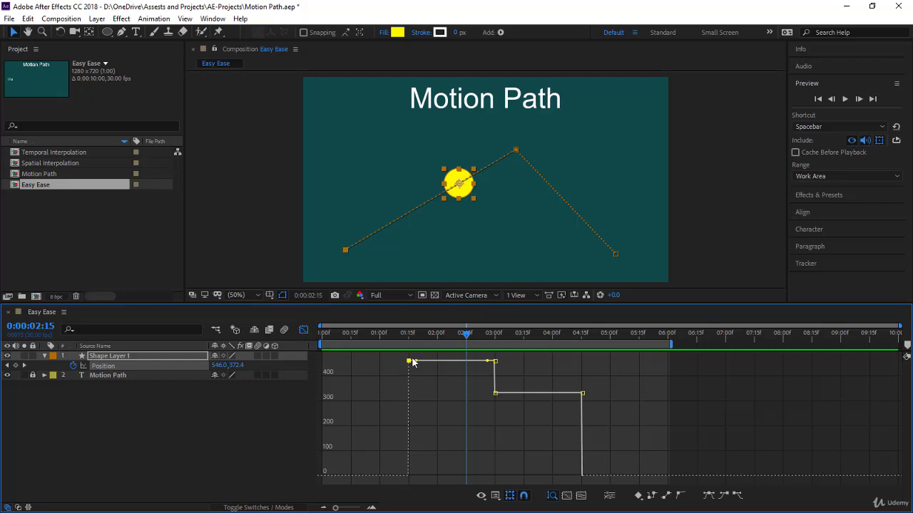
pyautogui.moveTo(409, 362)
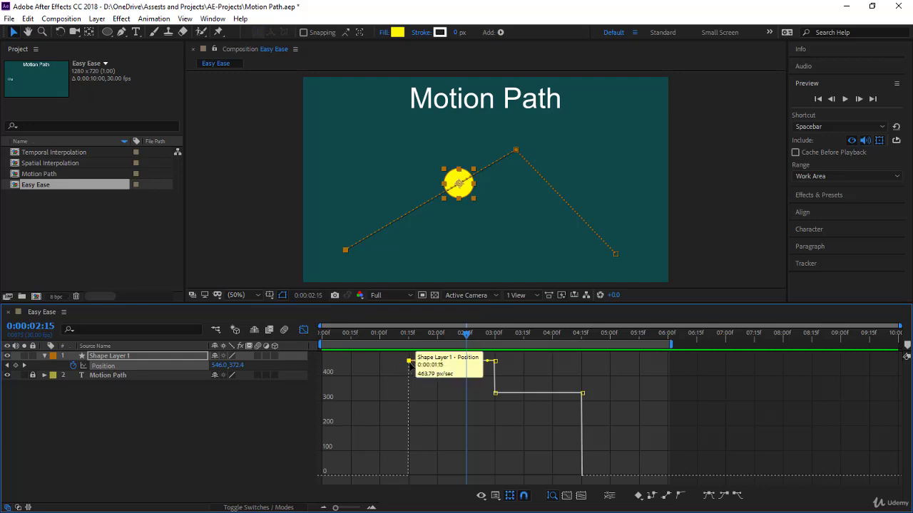
pyautogui.click(496, 363)
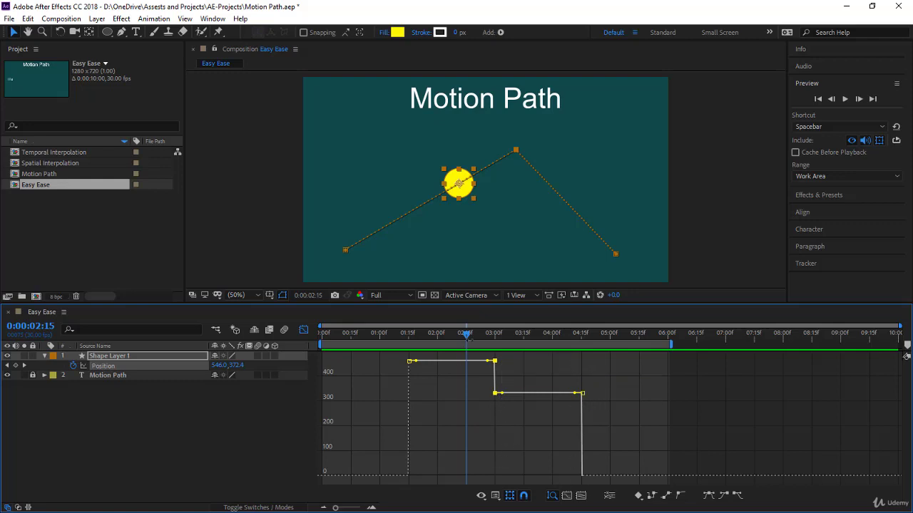
pyautogui.moveTo(466, 333); pyautogui.dragTo(407, 346)
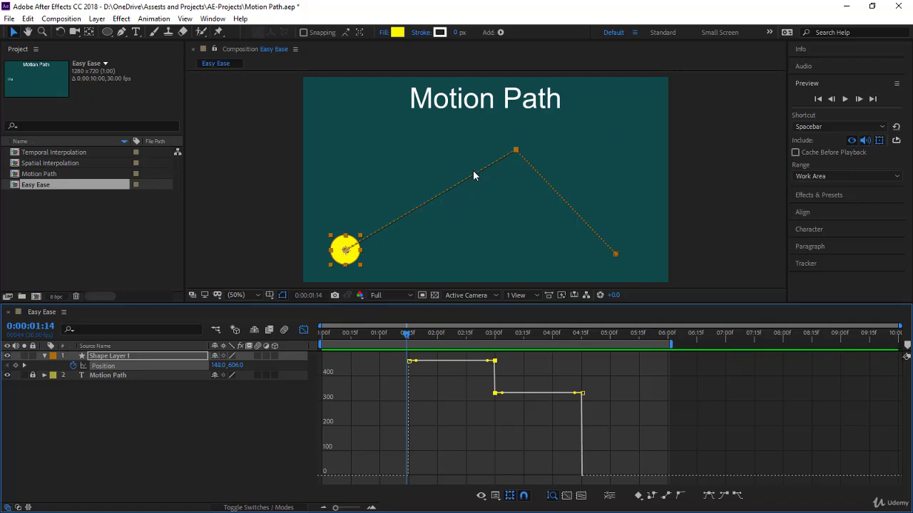
pyautogui.click(408, 362)
# Apply Easy Ease Out to the circle's first Position keyframe
pyautogui.click(740, 499)
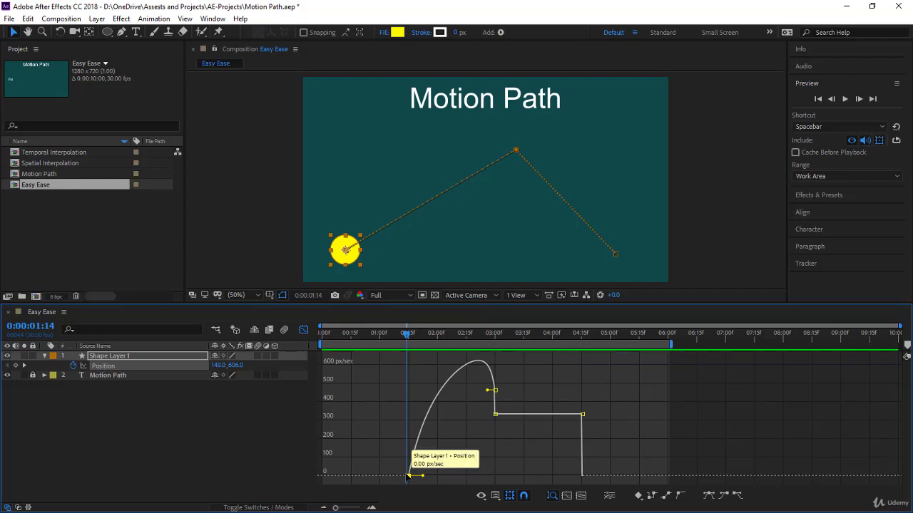
pyautogui.moveTo(482, 364)
pyautogui.moveTo(497, 418)
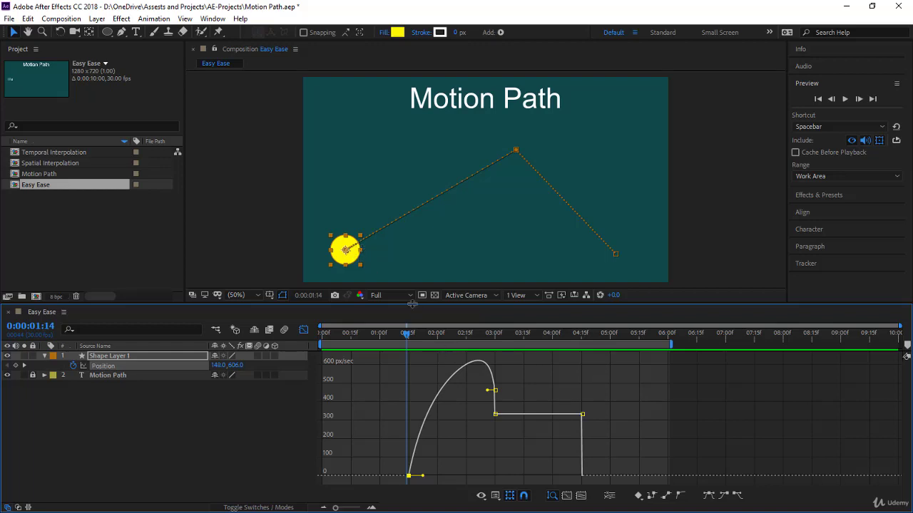
# Move the time to the apex keyframe and select the keyframes at 3:00 and 4:15
pyautogui.moveTo(406, 332); pyautogui.dragTo(458, 335)
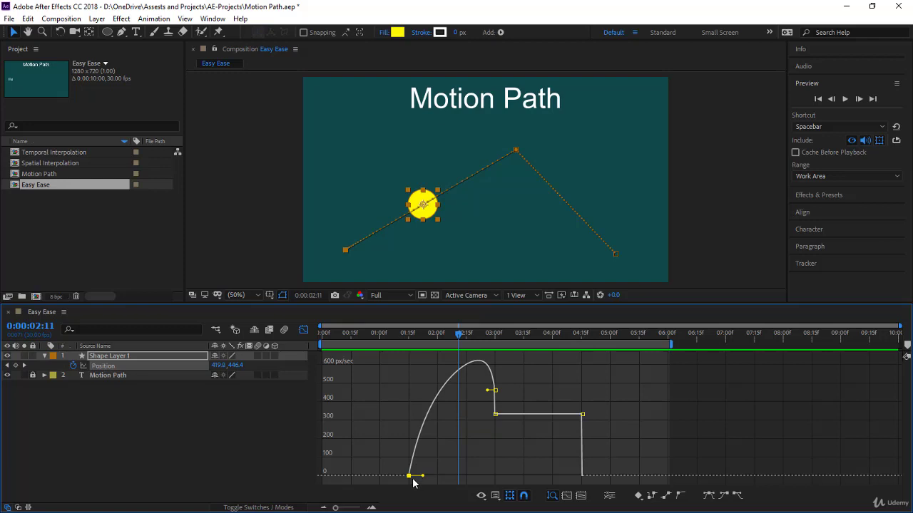
pyautogui.moveTo(460, 336); pyautogui.dragTo(563, 367)
pyautogui.click(574, 415)
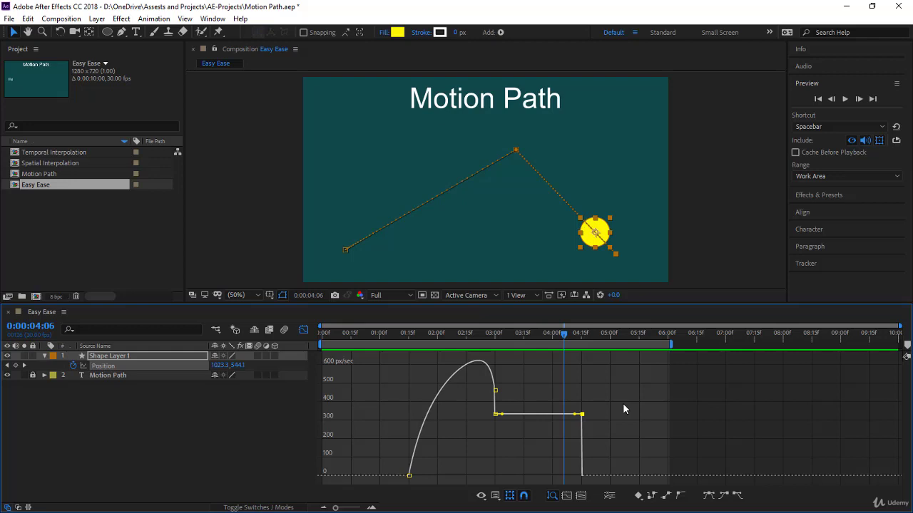
# Apply Easy Ease In to the final Position keyframe and preview the animation
pyautogui.click(722, 502)
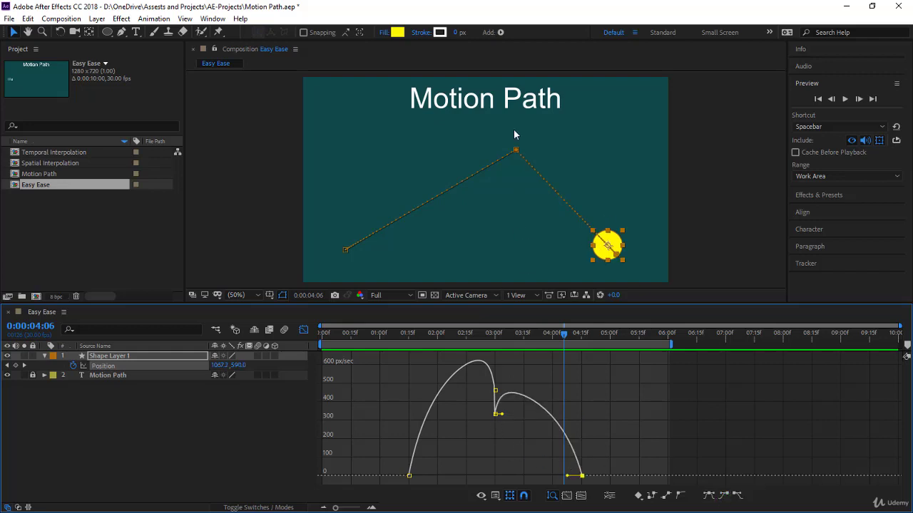
pyautogui.moveTo(514, 332); pyautogui.dragTo(352, 409)
pyautogui.press('space')
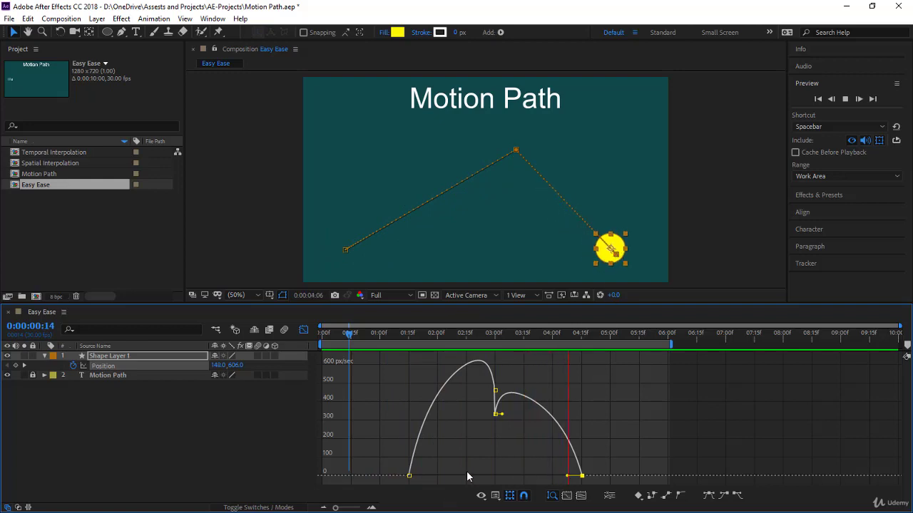
# Stop the preview at the path's top and select the 0:00:03:00 keyframe
pyautogui.moveTo(509, 334); pyautogui.dragTo(491, 385)
pyautogui.moveTo(494, 392)
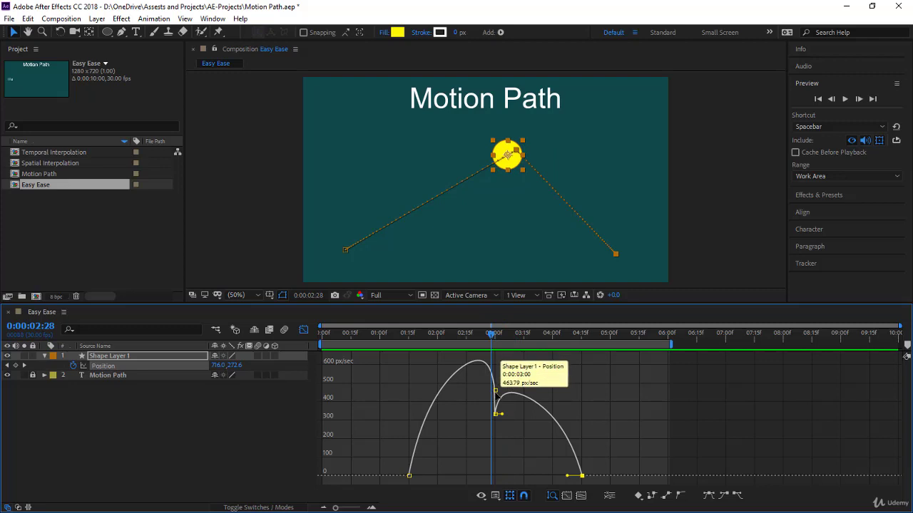
pyautogui.click(495, 390)
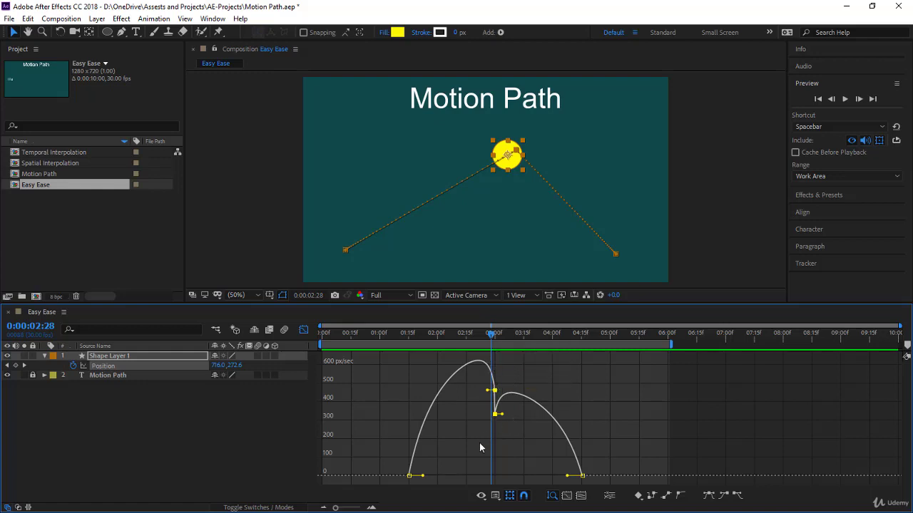
pyautogui.moveTo(480, 443); pyautogui.dragTo(513, 380)
# Give the 0:00:03:00 keyframe Easy Ease In and Out, then preview from 0:00:01:00
pyautogui.click(724, 496)
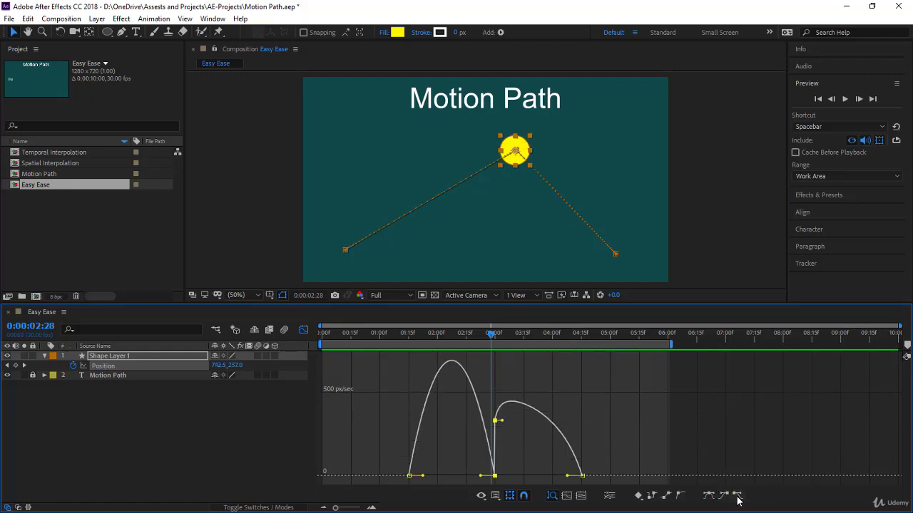
pyautogui.click(738, 498)
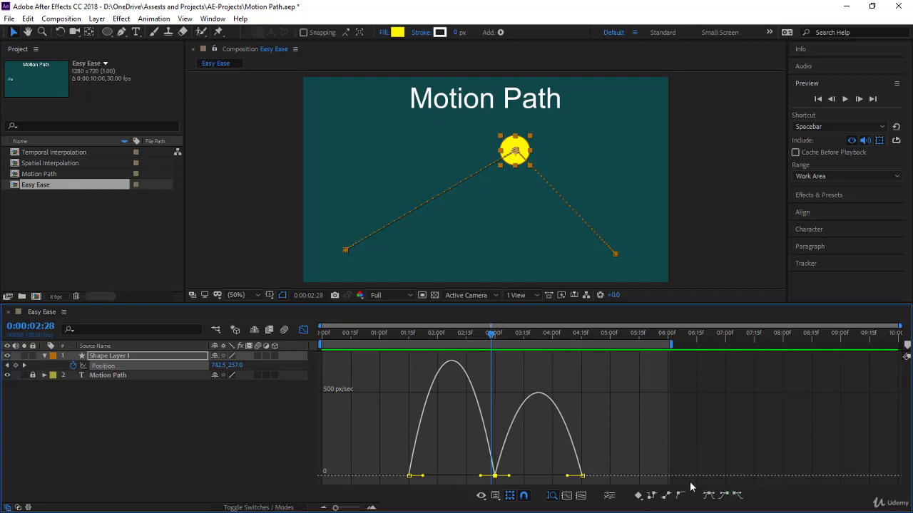
pyautogui.moveTo(392, 334); pyautogui.dragTo(380, 346)
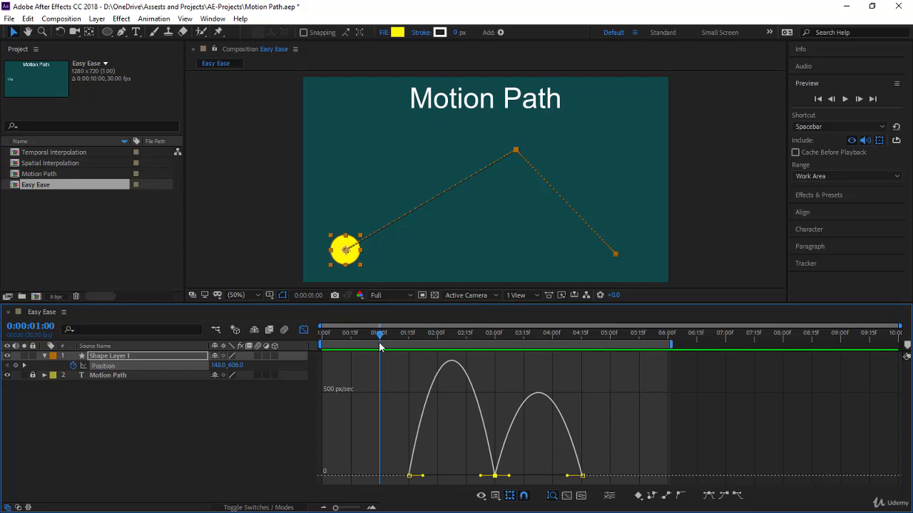
pyautogui.press('space')
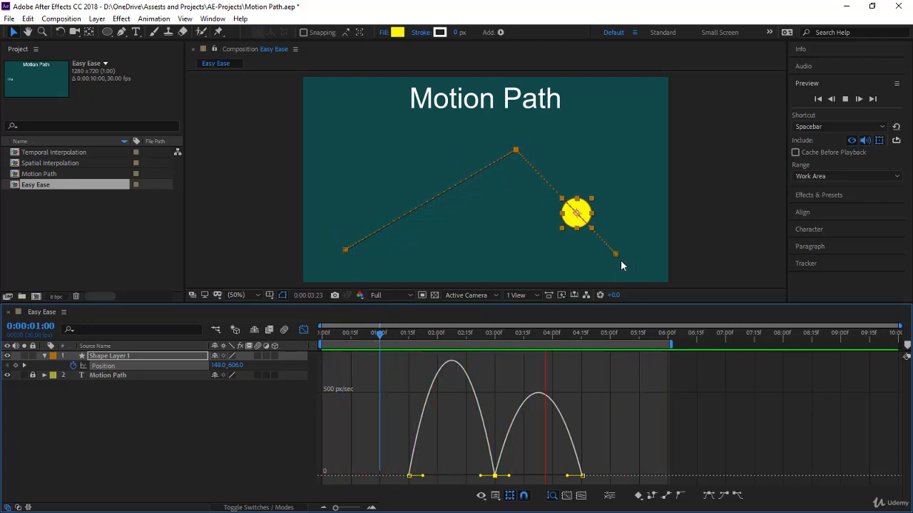
# Select all three Position keyframes and convert them back to linear
pyautogui.click(616, 410)
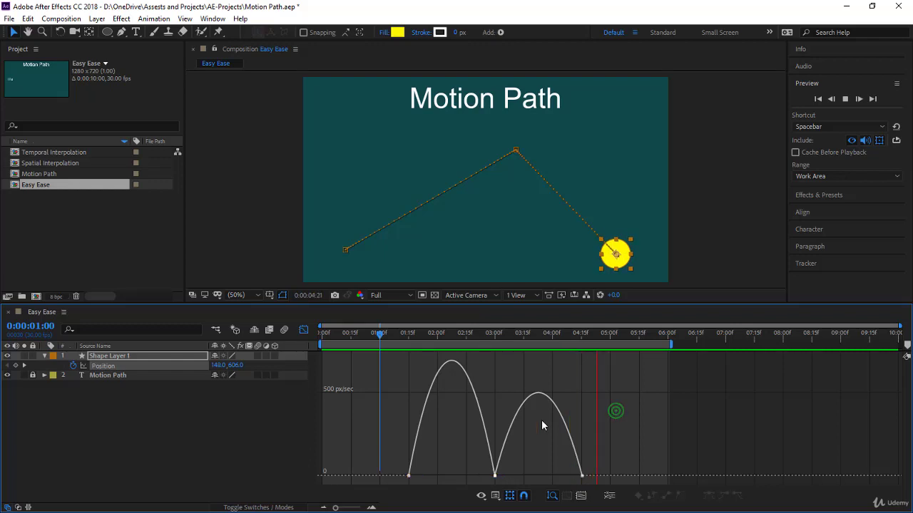
pyautogui.click(165, 366)
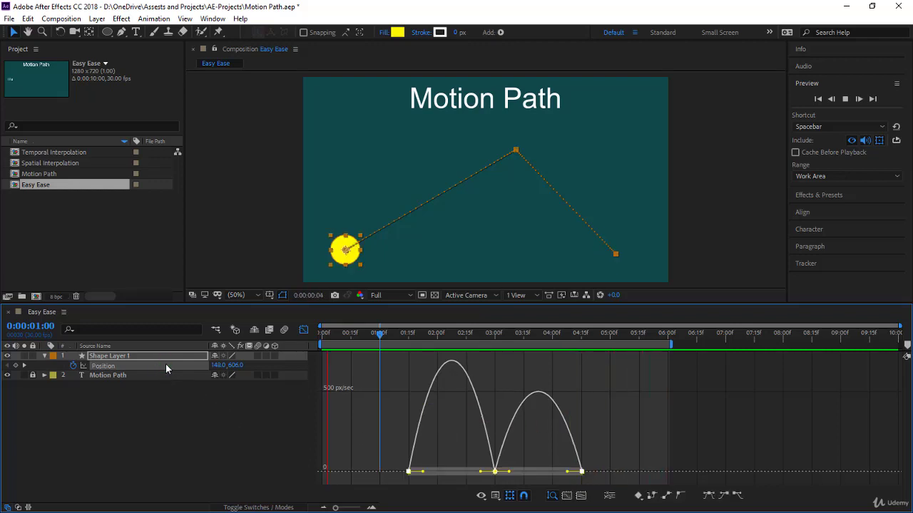
pyautogui.click(667, 497)
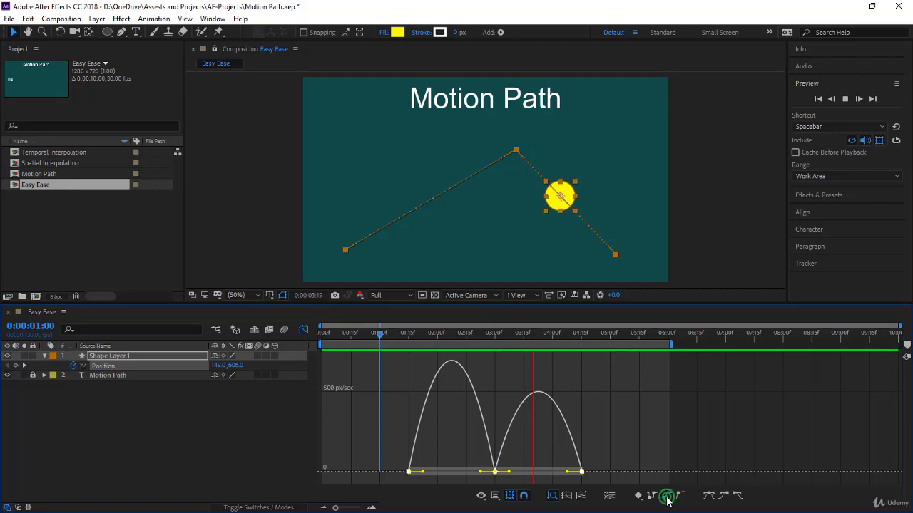
pyautogui.click(350, 333)
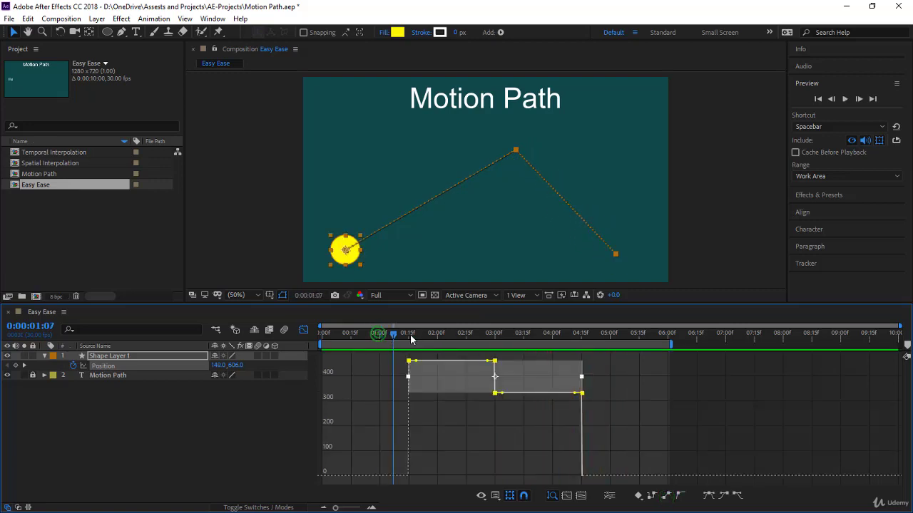
# Hide the keyframe bounding box, apply Easy Ease to all keyframes, and preview
pyautogui.click(509, 495)
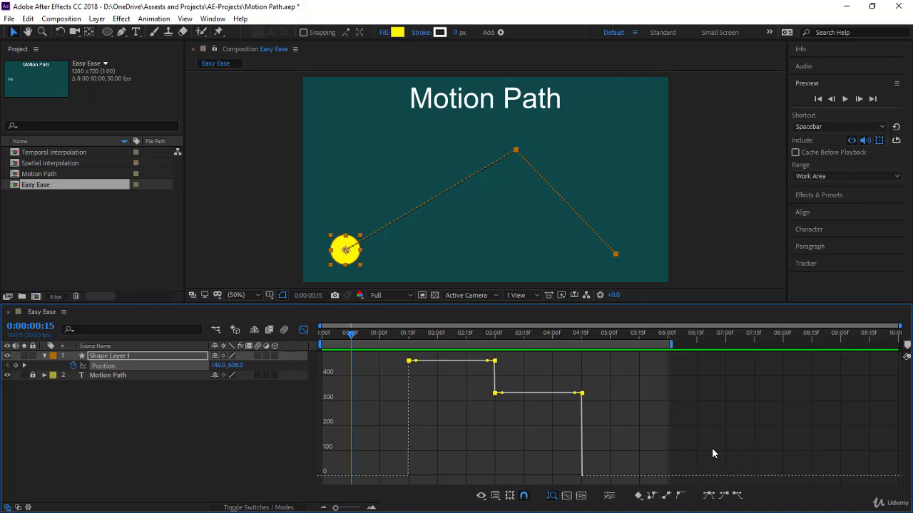
pyautogui.click(708, 497)
pyautogui.press('space')
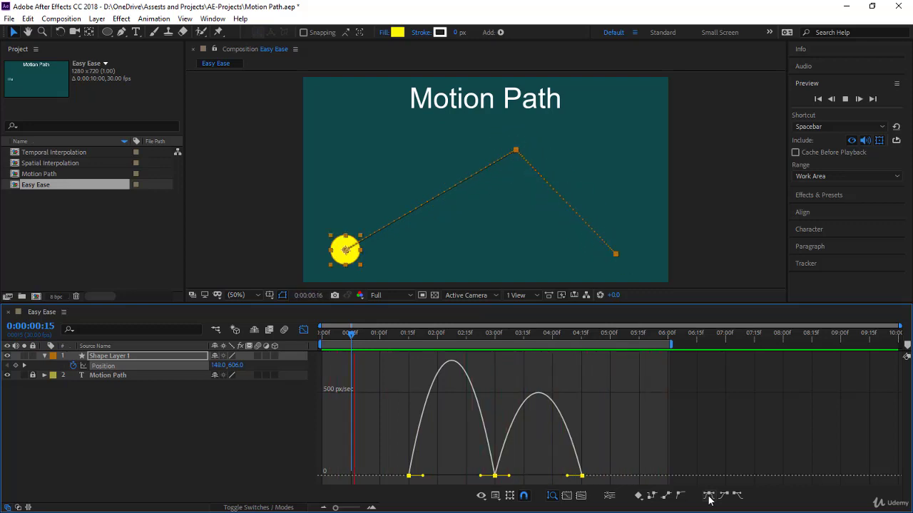
# Stretch then shorten the first keyframe's influence handle, spiking and flattening its speed
pyautogui.click(378, 407)
pyautogui.moveTo(388, 462); pyautogui.dragTo(413, 482)
pyautogui.moveTo(423, 475); pyautogui.dragTo(462, 478)
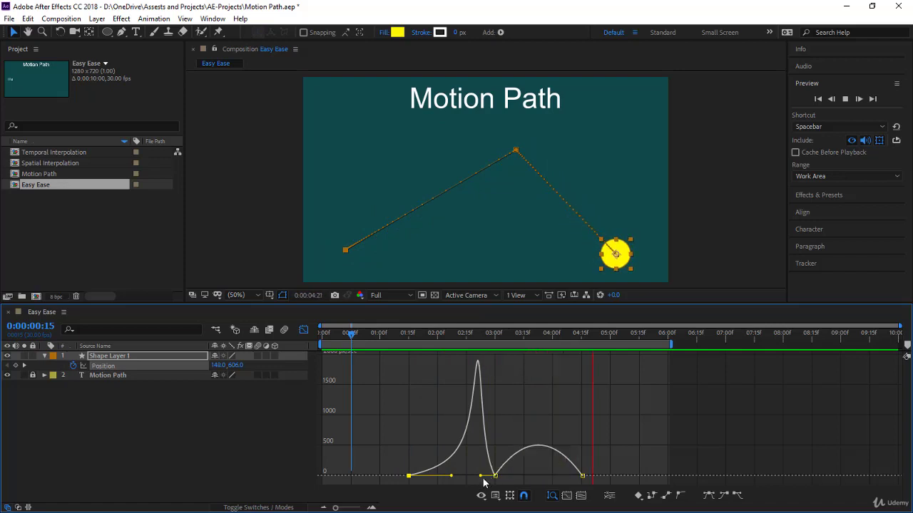
pyautogui.moveTo(481, 479); pyautogui.dragTo(455, 487)
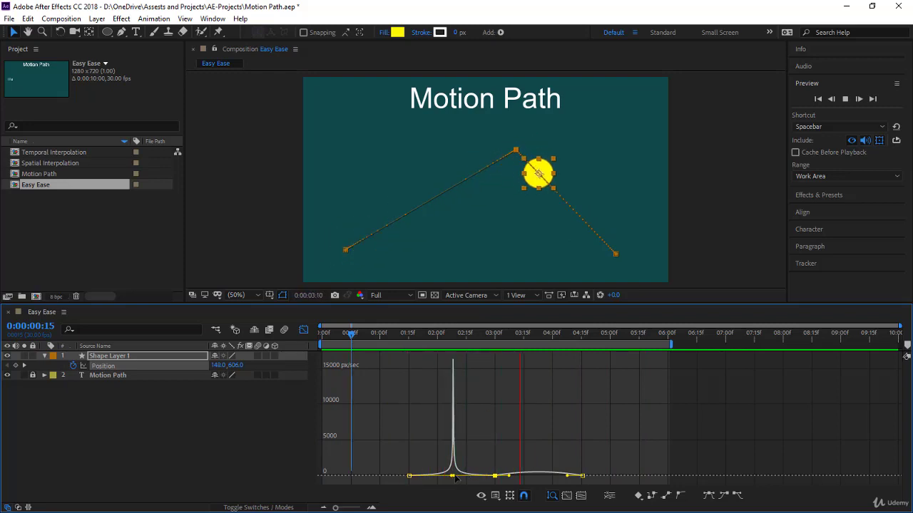
pyautogui.moveTo(455, 475); pyautogui.dragTo(387, 483)
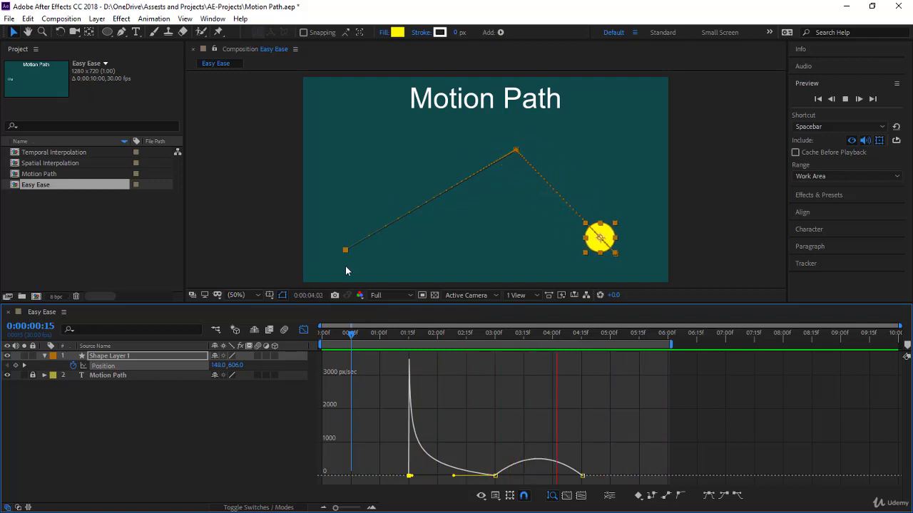
# Lengthen the 3:00 keyframe's outgoing influence, sharpening the speed peak into the last keyframe
pyautogui.click(495, 475)
pyautogui.moveTo(509, 478); pyautogui.dragTo(570, 457)
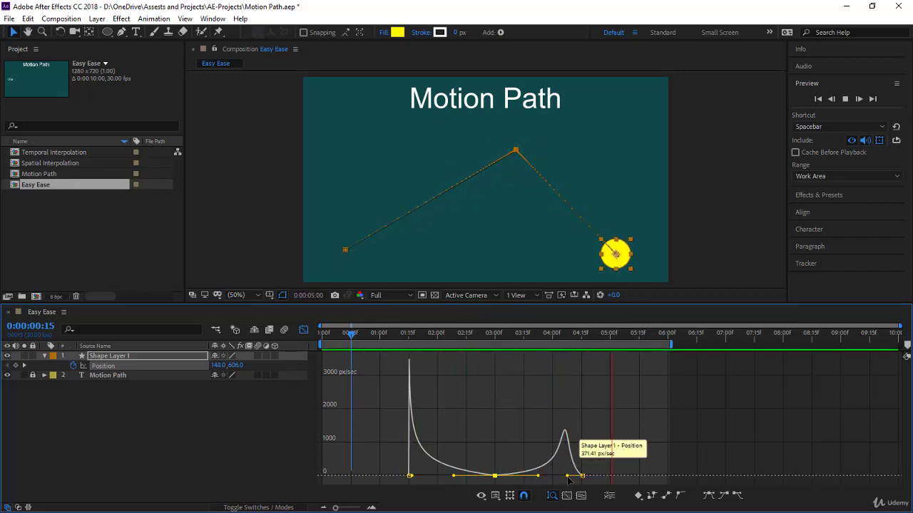
pyautogui.moveTo(569, 476); pyautogui.dragTo(589, 482)
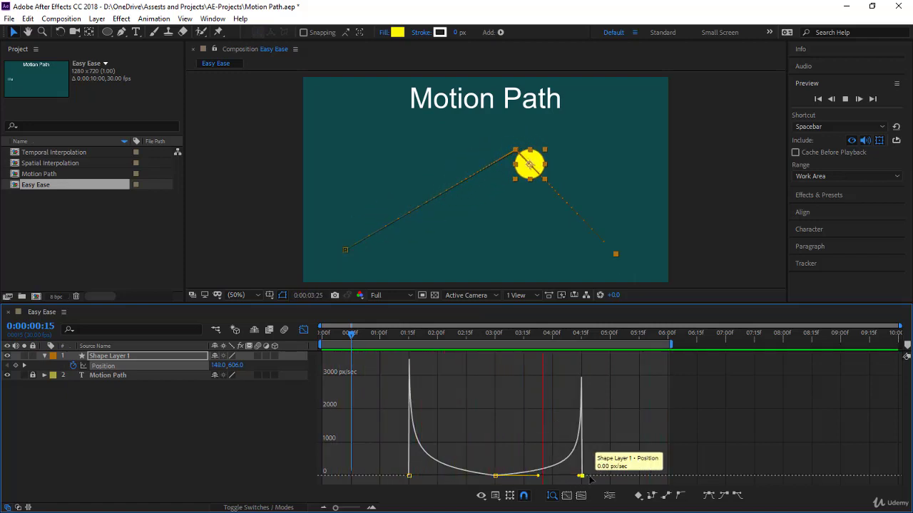
# Marquee-select all three Position keyframes and reapply Easy Ease
pyautogui.click(598, 453)
pyautogui.moveTo(597, 438); pyautogui.dragTo(376, 495)
pyautogui.click(708, 501)
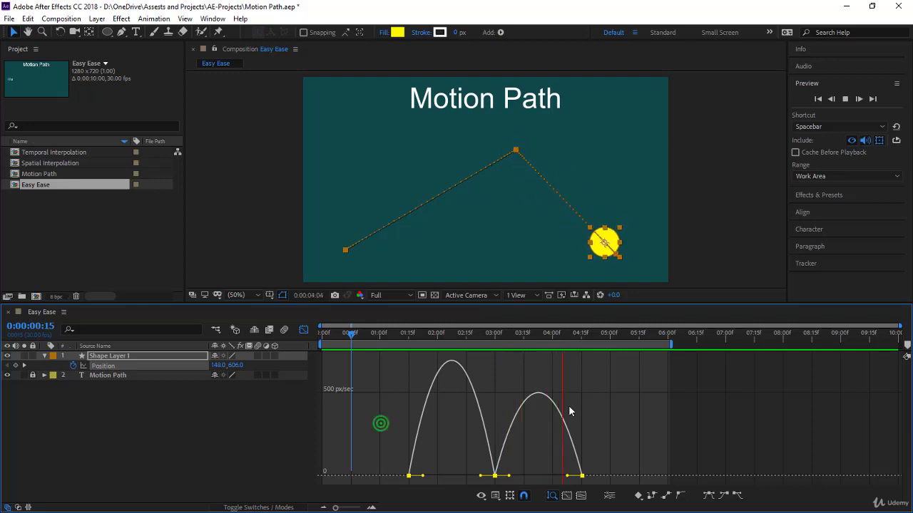
# Convert all three keyframes to linear and return to the keyframe view
pyautogui.moveTo(378, 421); pyautogui.dragTo(628, 495)
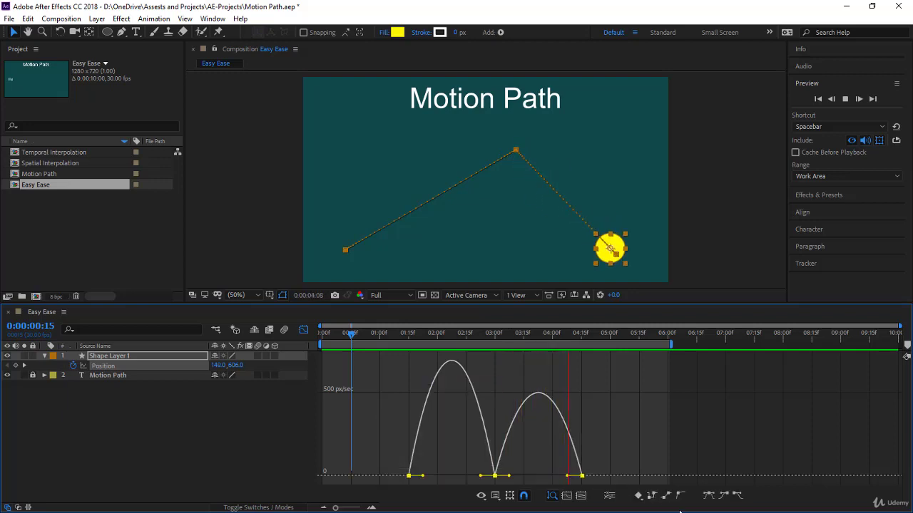
pyautogui.click(669, 496)
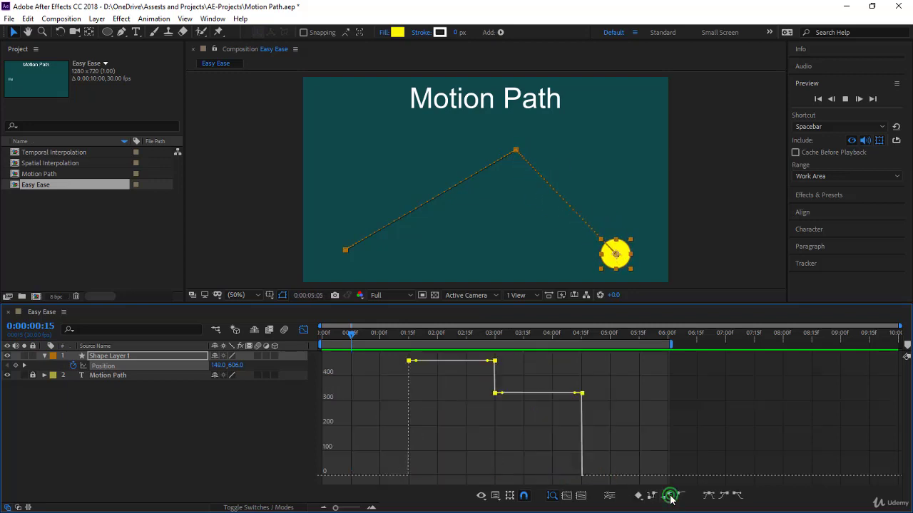
pyautogui.click(305, 333)
pyautogui.click(439, 401)
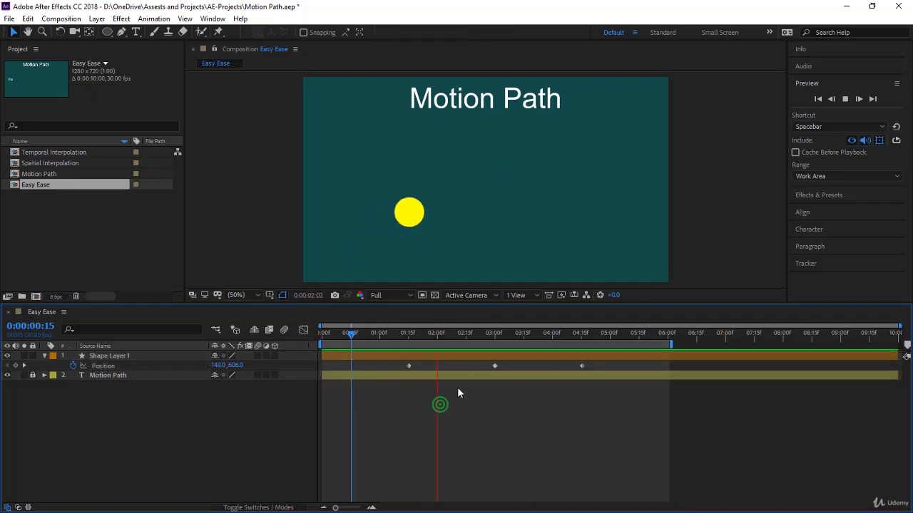
# Apply Keyframe Assistant > Easy Ease Out to the first Position keyframe
pyautogui.moveTo(400, 401); pyautogui.dragTo(407, 365)
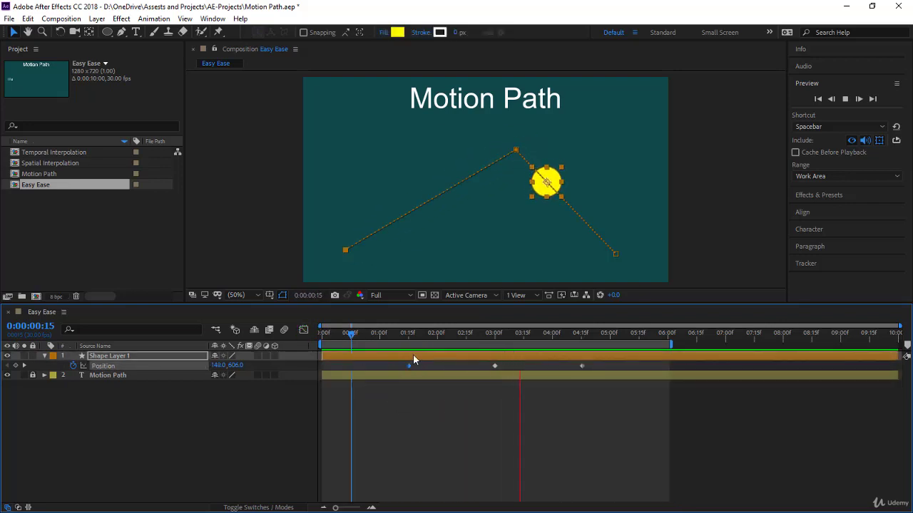
pyautogui.rightClick(408, 364)
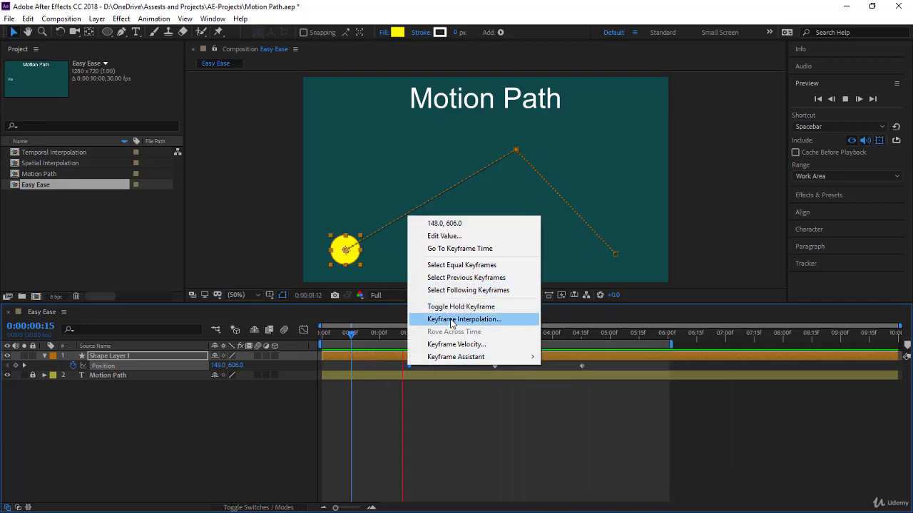
pyautogui.moveTo(449, 362)
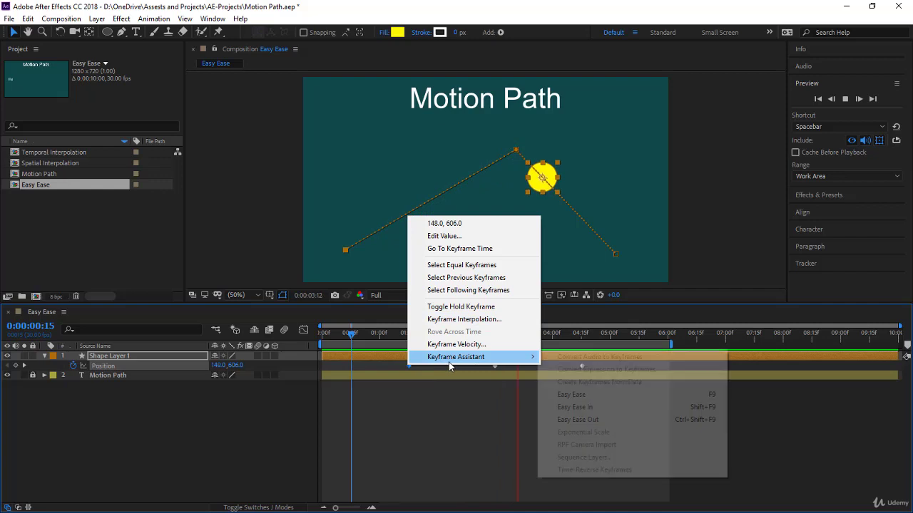
pyautogui.click(590, 420)
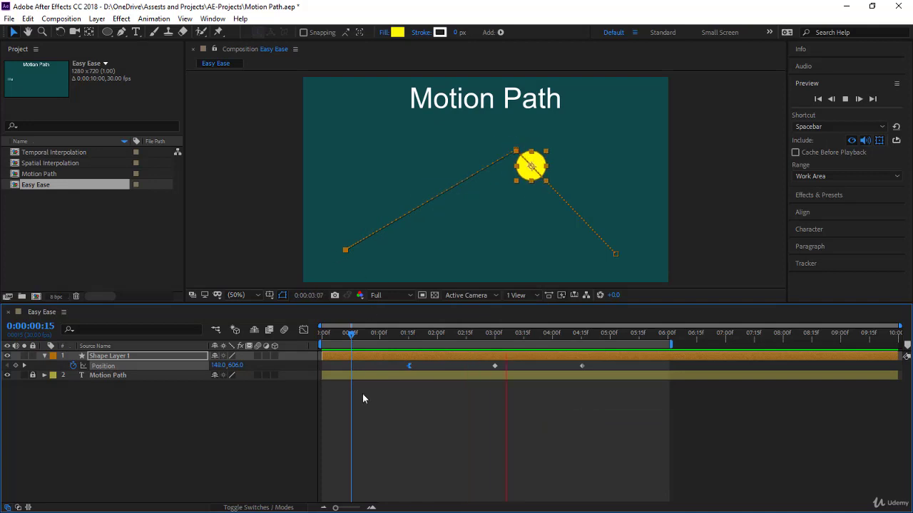
pyautogui.click(304, 330)
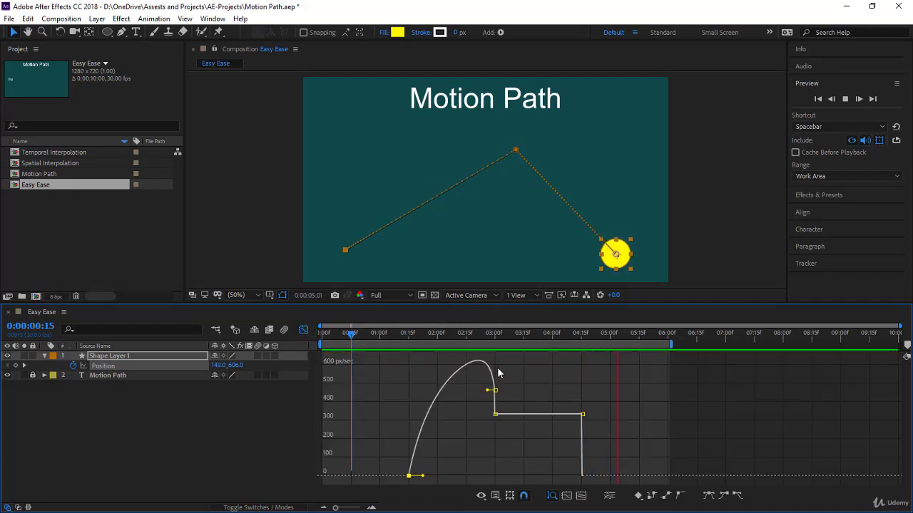
pyautogui.click(301, 331)
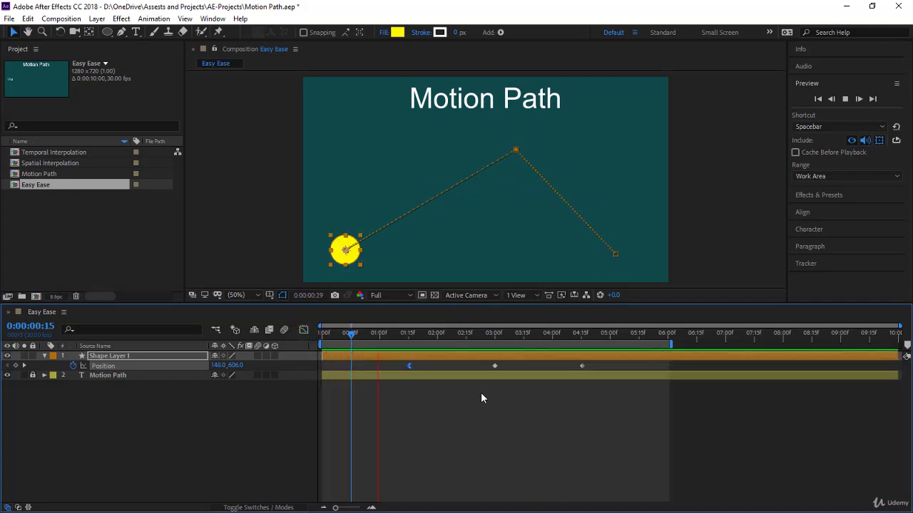
# Apply Keyframe Assistant > Easy Ease In to the last Position keyframe
pyautogui.click(581, 367)
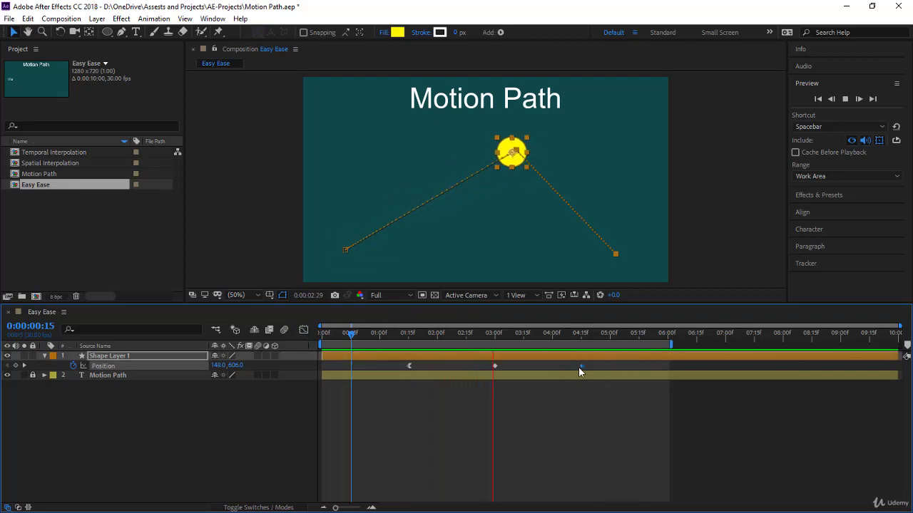
pyautogui.rightClick(583, 366)
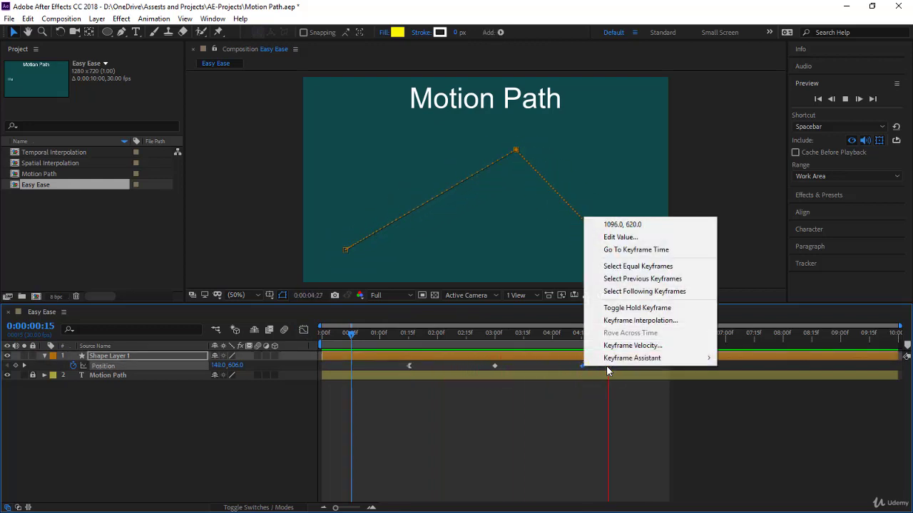
pyautogui.moveTo(685, 358)
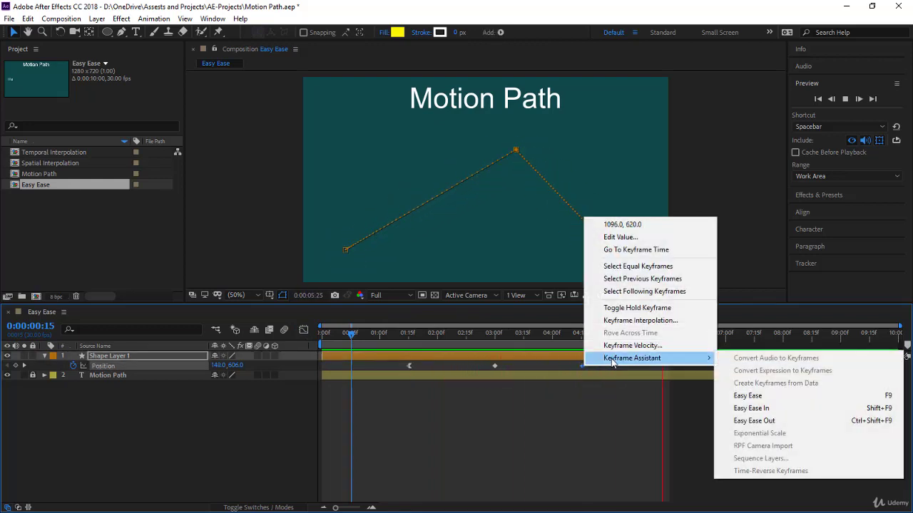
pyautogui.click(758, 412)
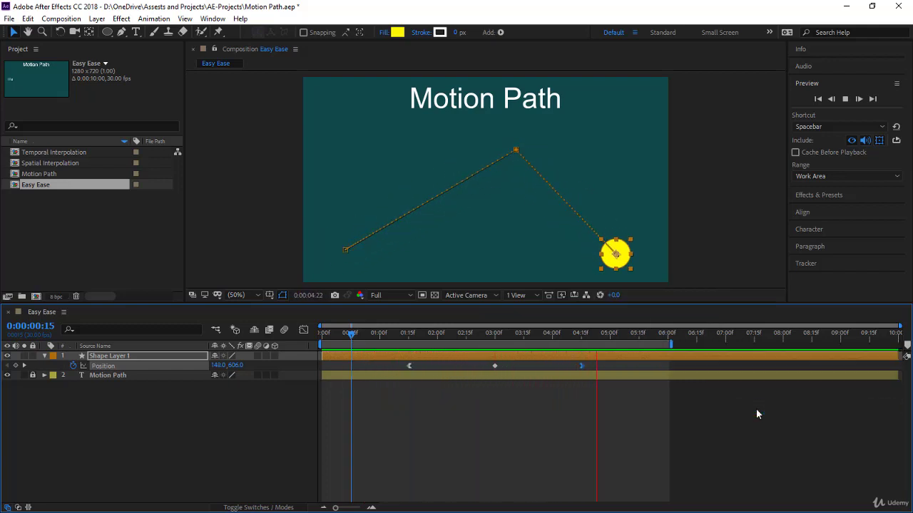
# Apply Keyframe Assistant > Easy Ease to the middle Position keyframe
pyautogui.moveTo(476, 400); pyautogui.dragTo(512, 363)
pyautogui.rightClick(495, 365)
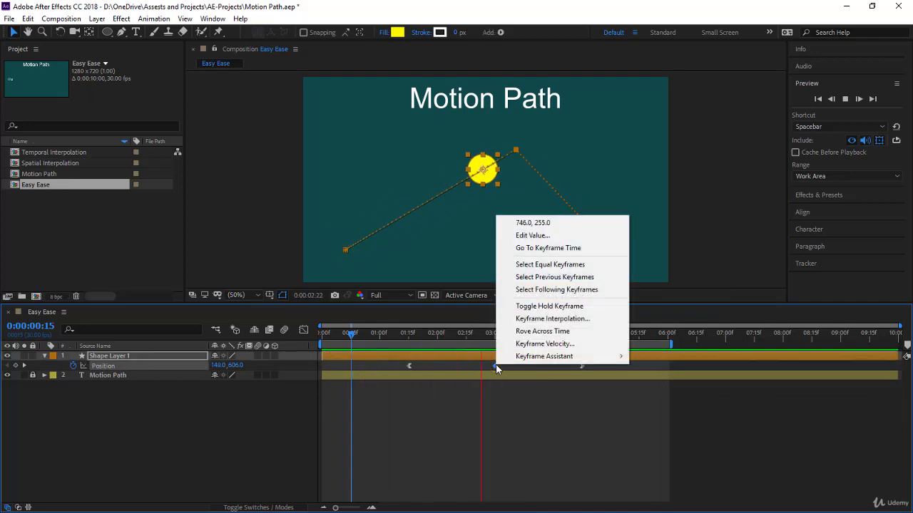
pyautogui.moveTo(564, 357)
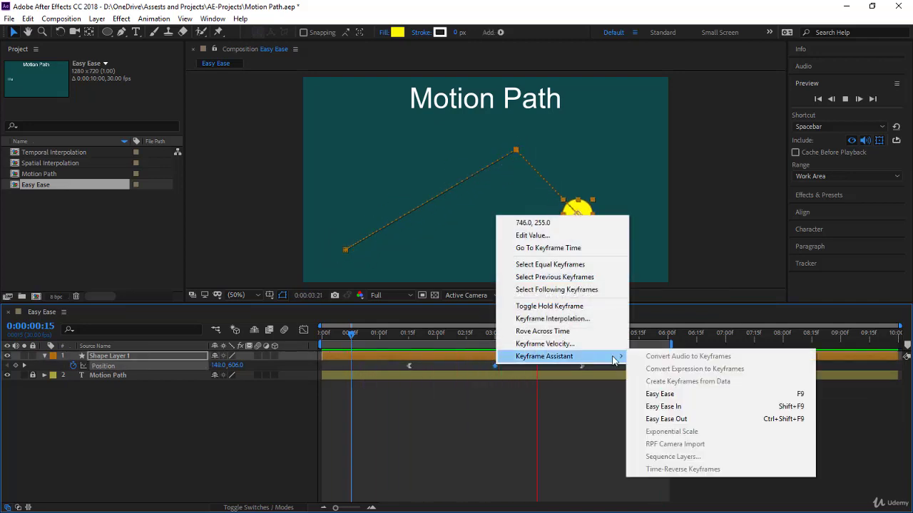
pyautogui.click(693, 395)
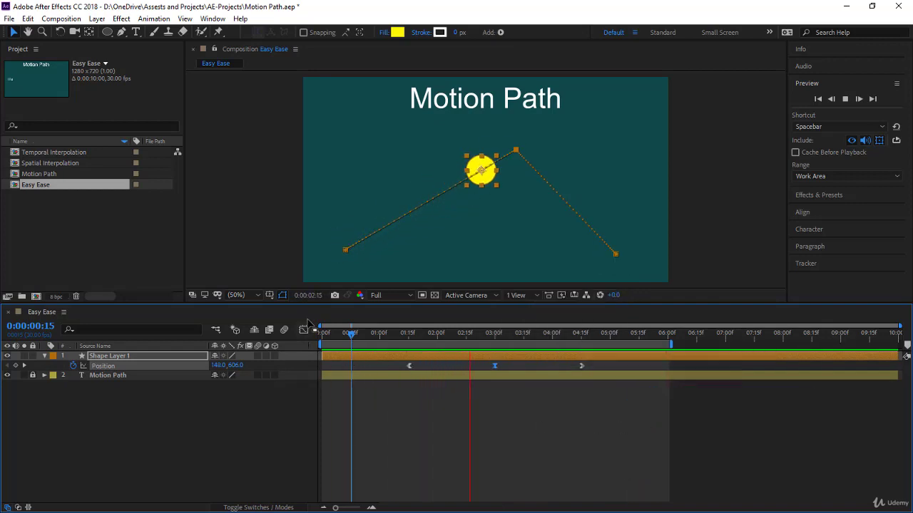
# Raise the middle keyframe's outgoing speed to 475.90 px/sec, widen influences, then undo
pyautogui.click(304, 330)
pyautogui.moveTo(590, 420)
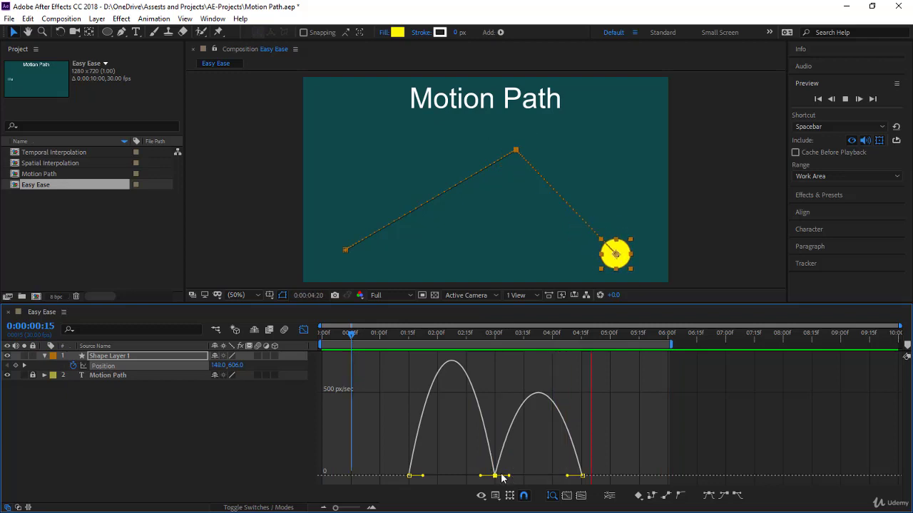
pyautogui.moveTo(499, 444)
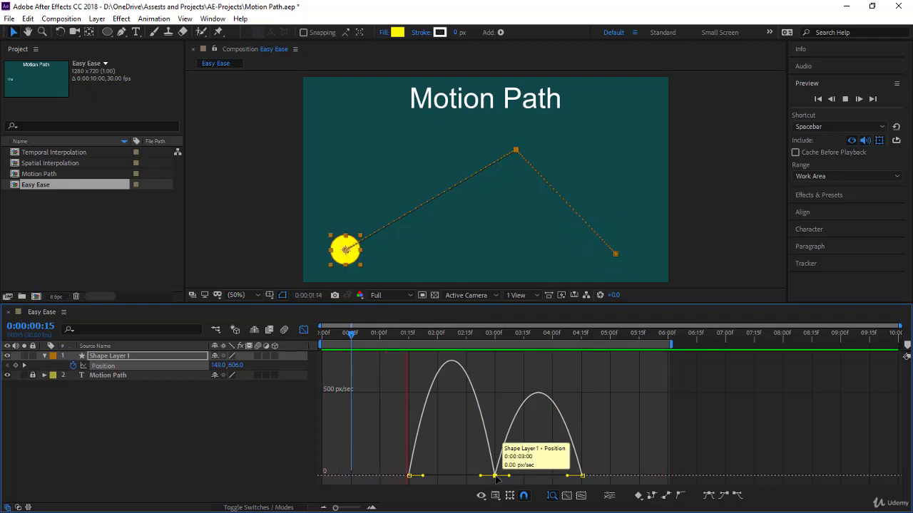
pyautogui.moveTo(500, 443); pyautogui.dragTo(521, 392)
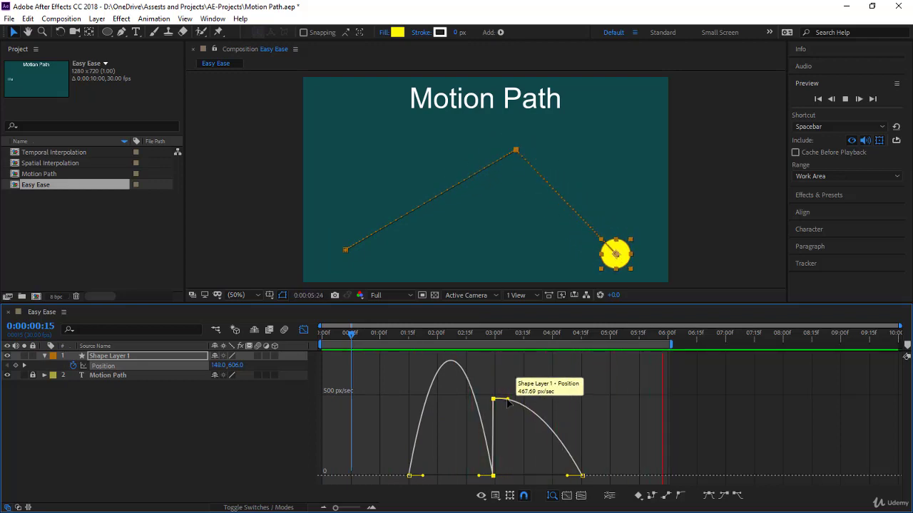
pyautogui.moveTo(494, 401)
pyautogui.moveTo(505, 400); pyautogui.dragTo(567, 401)
pyautogui.moveTo(568, 475); pyautogui.dragTo(538, 476)
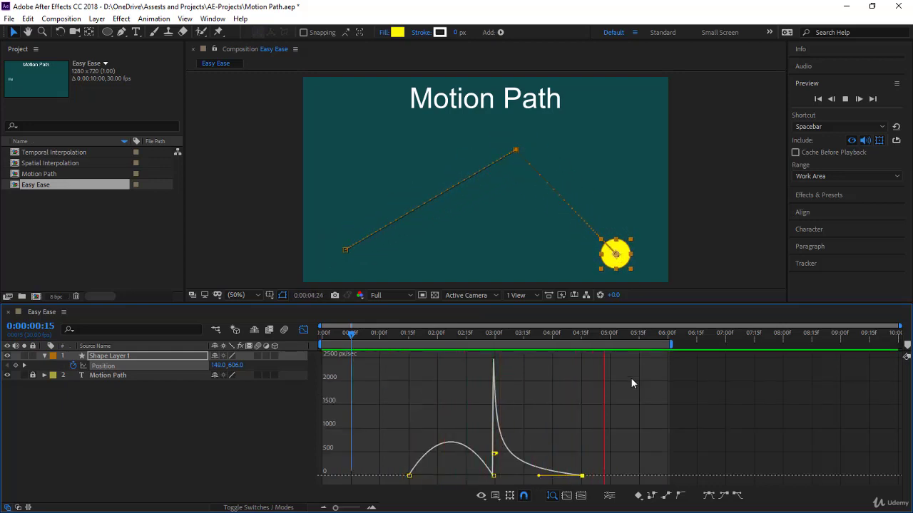
pyautogui.hotkey('ctrl', 'z')
pyautogui.hotkey('ctrl', 'z')
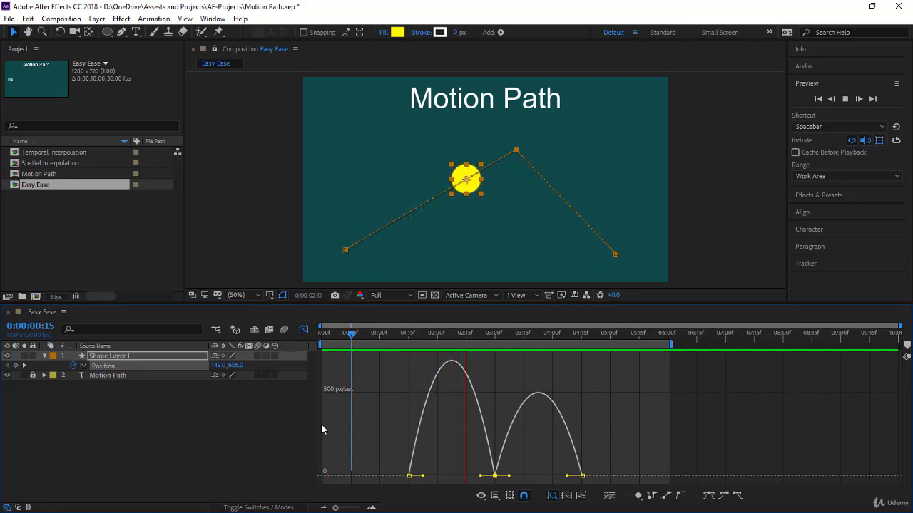
# Convert all three keyframes to linear and return to the keyframe view
pyautogui.moveTo(386, 455); pyautogui.dragTo(635, 493)
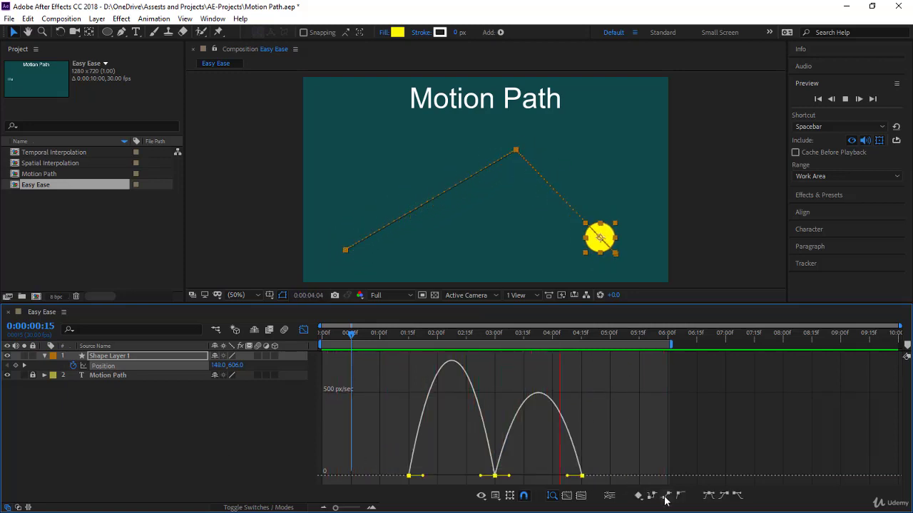
pyautogui.click(665, 496)
pyautogui.click(303, 330)
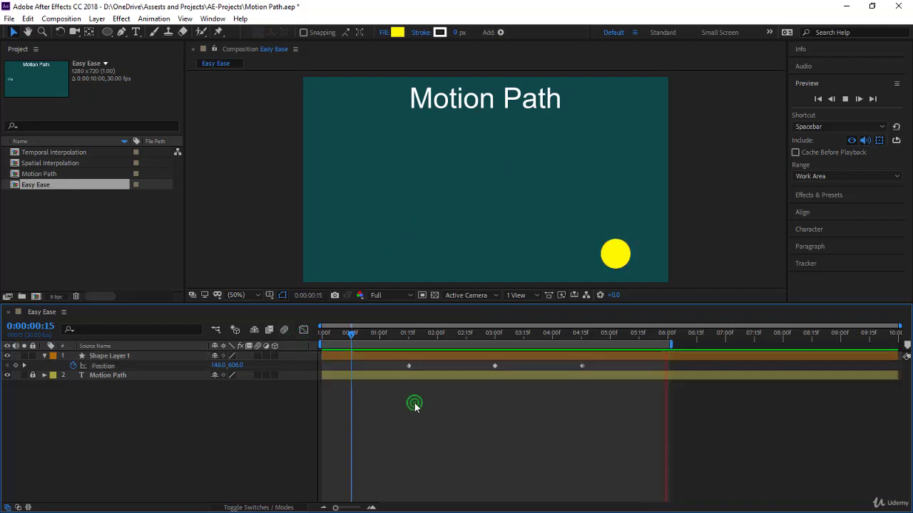
# Reapply Easy Ease (F9) to all keyframes, stretch the first keyframe's outgoing influence, and deselect
pyautogui.moveTo(473, 364); pyautogui.dragTo(589, 389)
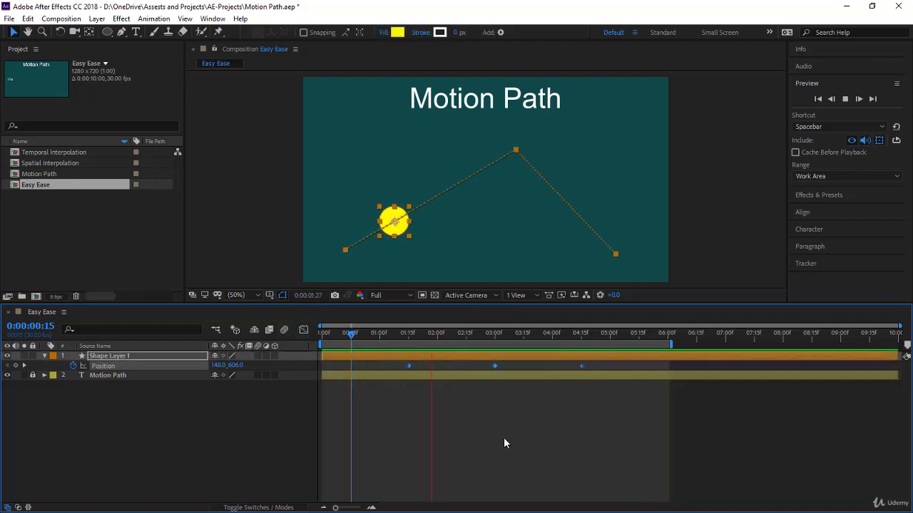
pyautogui.press('F9')
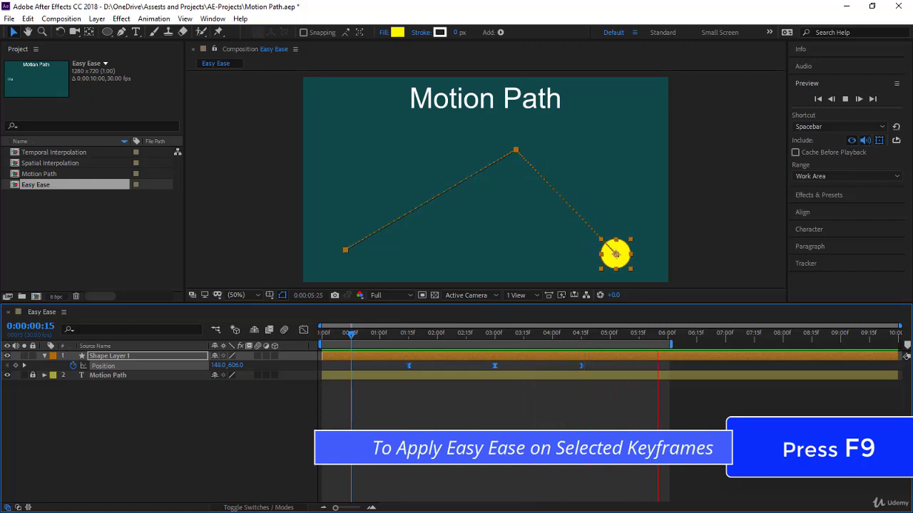
pyautogui.click(303, 329)
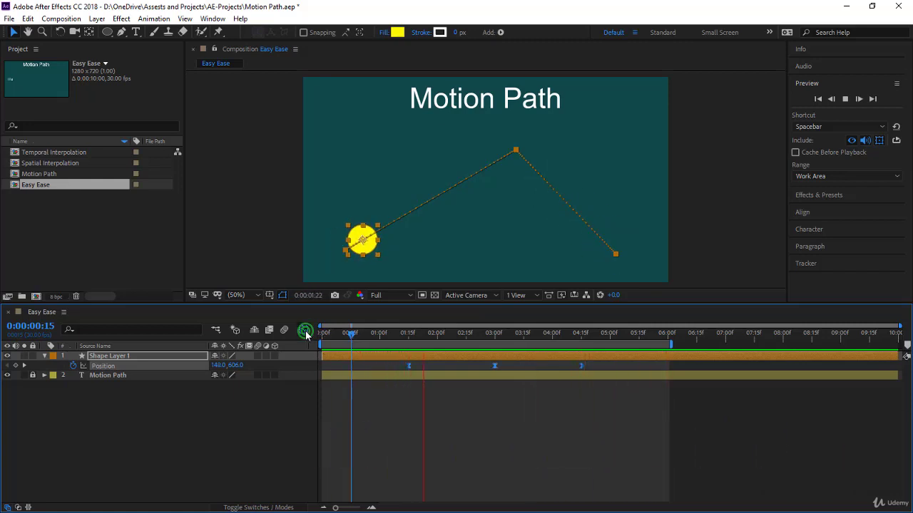
pyautogui.moveTo(408, 476); pyautogui.dragTo(451, 476)
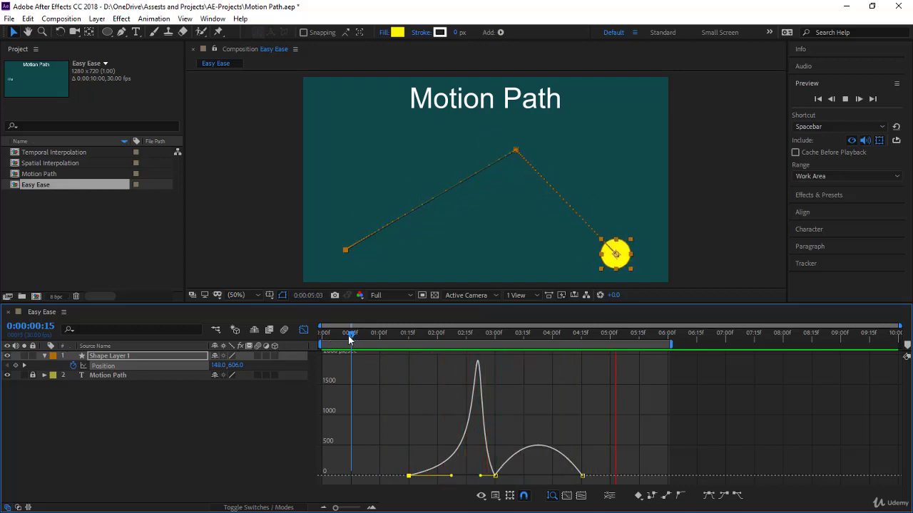
pyautogui.moveTo(350, 339); pyautogui.dragTo(329, 343)
pyautogui.click(125, 421)
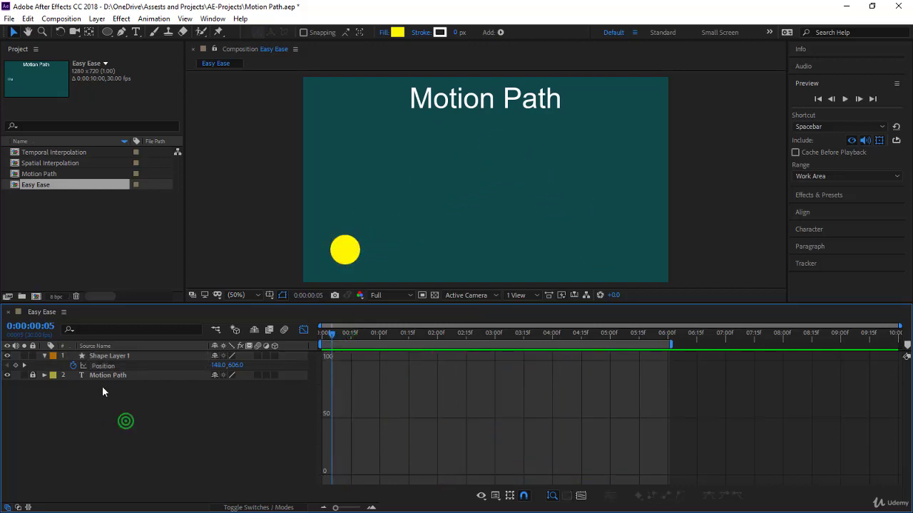
# Hide the yellow circle's Shape Layer 1 and close the Graph Editor
pyautogui.click(129, 357)
pyautogui.click(8, 356)
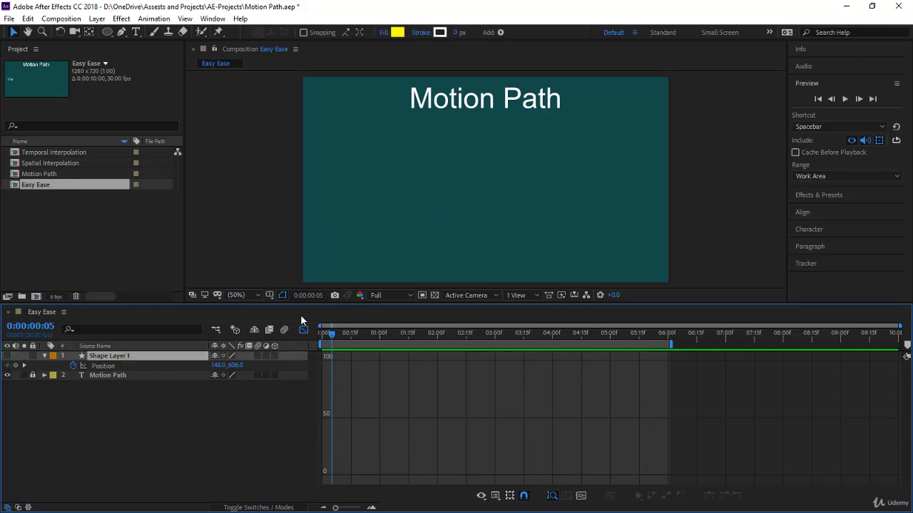
pyautogui.hotkey('ctrl', 'shift', 'a')
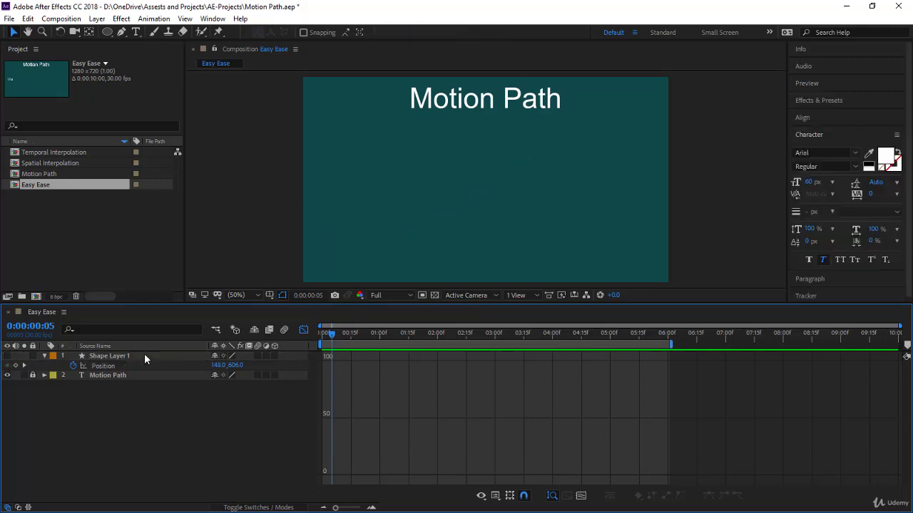
pyautogui.click(303, 330)
# Write 'Title Here' with the Type tool and drag it just off the left edge
pyautogui.click(137, 33)
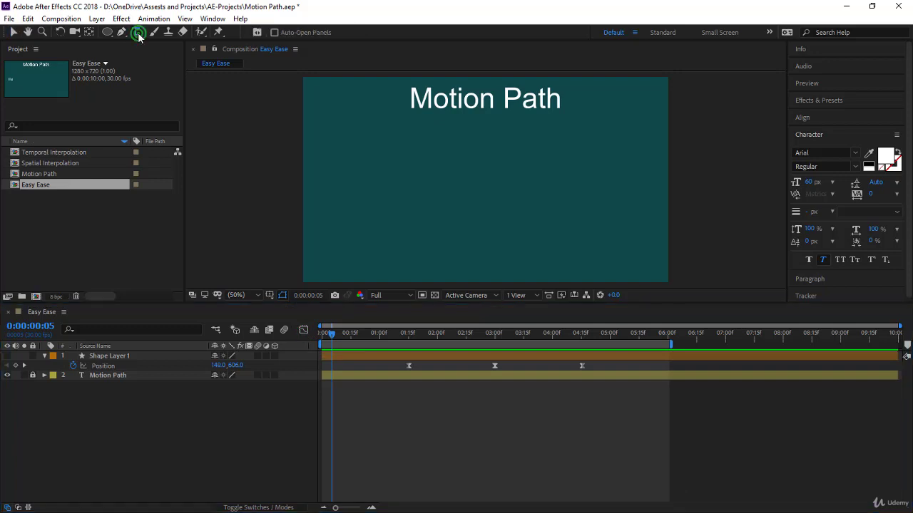
pyautogui.click(328, 196)
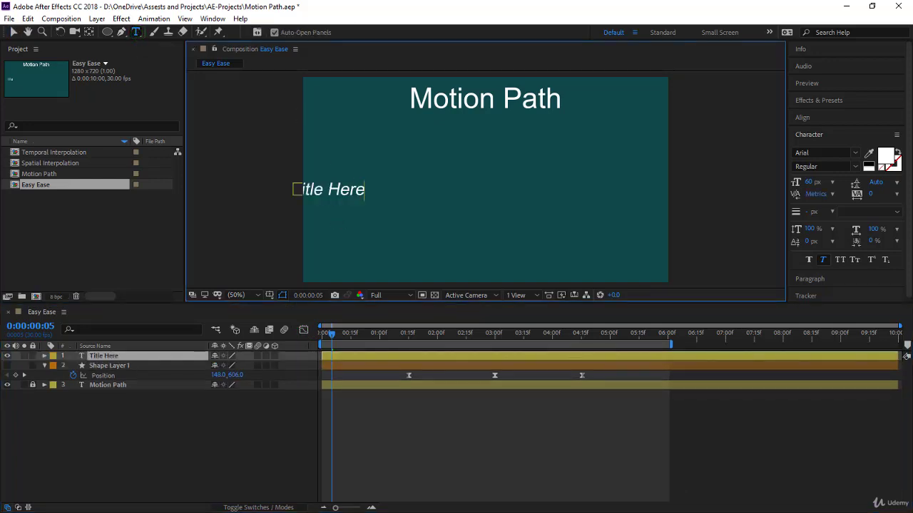
pyautogui.click(13, 32)
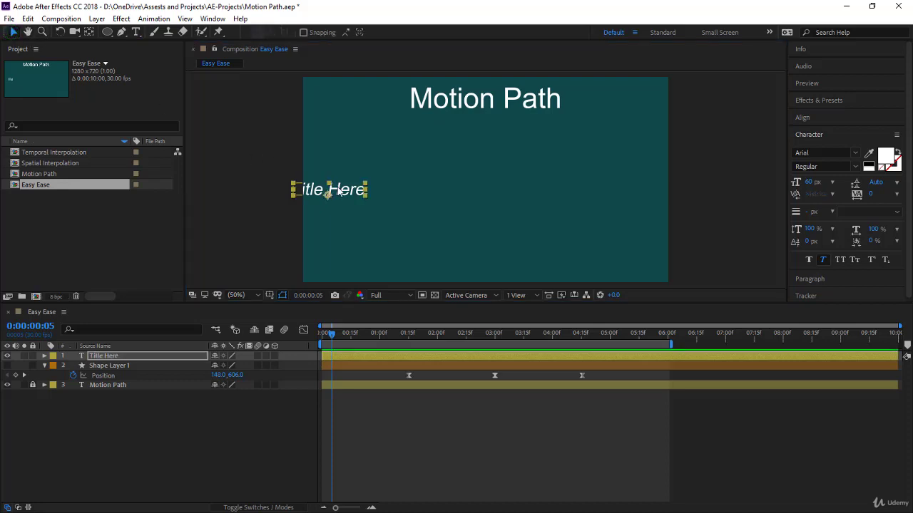
pyautogui.moveTo(345, 195); pyautogui.dragTo(280, 191)
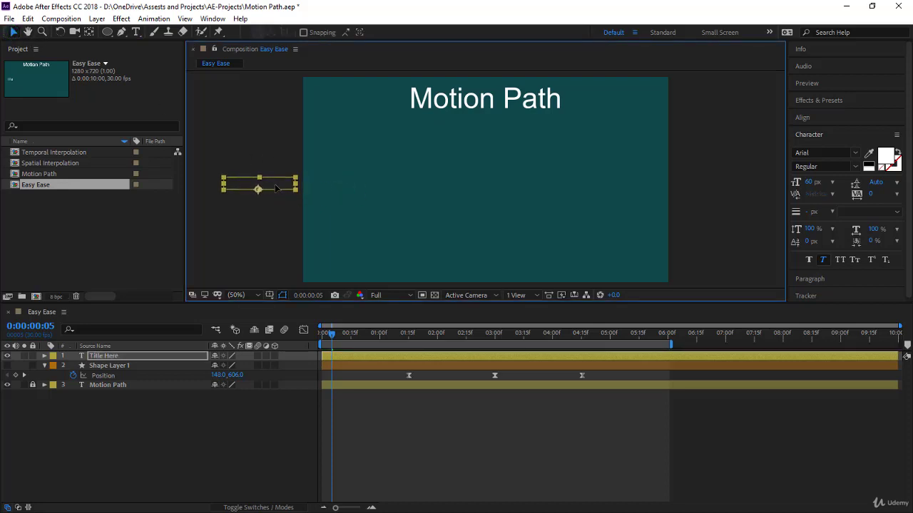
# Keyframe the title's Position from off-left at 1:00 to the composition centre at 2:00
pyautogui.press('p')
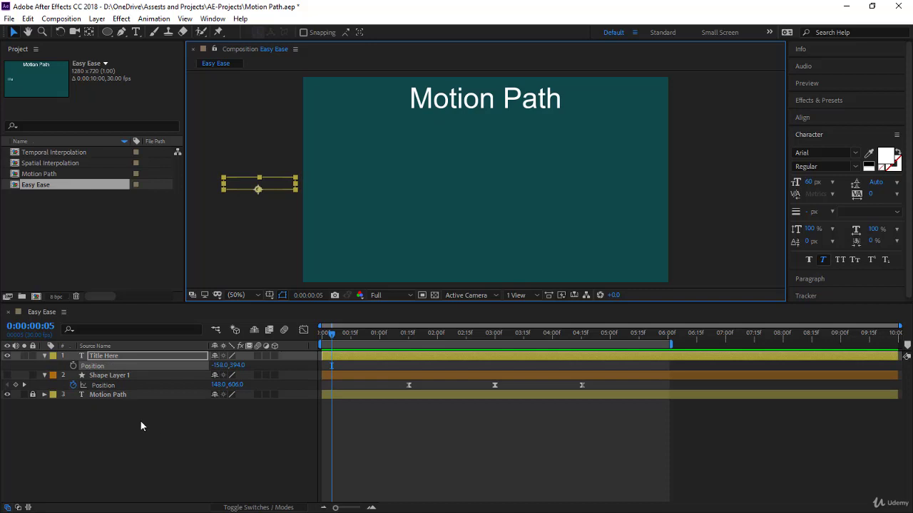
pyautogui.moveTo(337, 340); pyautogui.dragTo(396, 351)
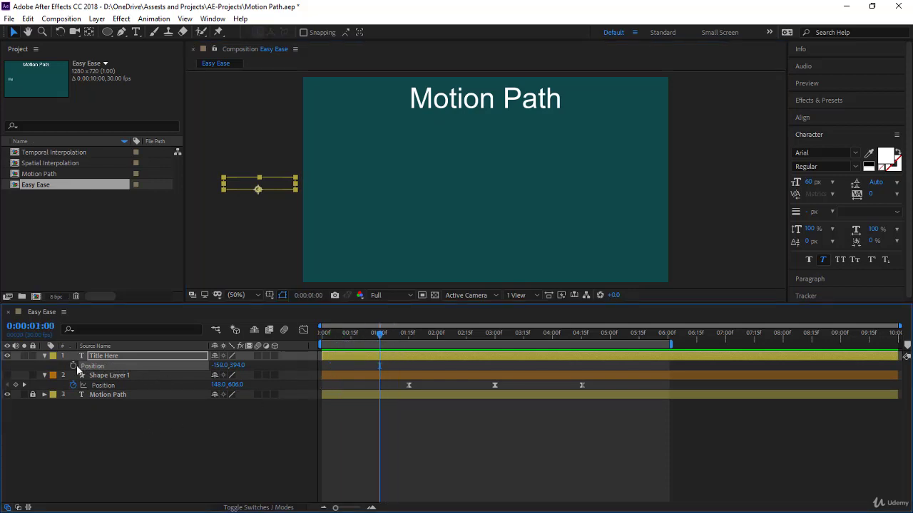
pyautogui.moveTo(379, 332); pyautogui.dragTo(438, 349)
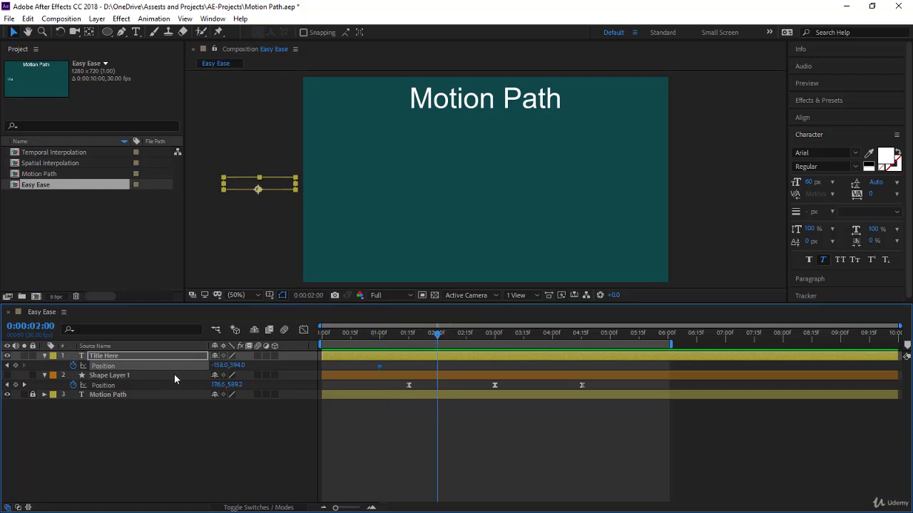
pyautogui.moveTo(261, 184); pyautogui.dragTo(493, 184)
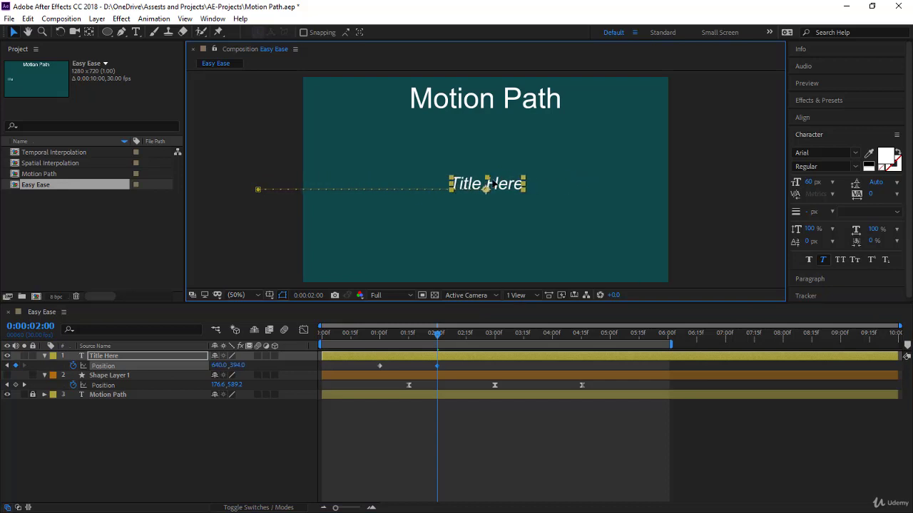
# Preview the slide-in from the start and select both Position keyframes
pyautogui.click(324, 333)
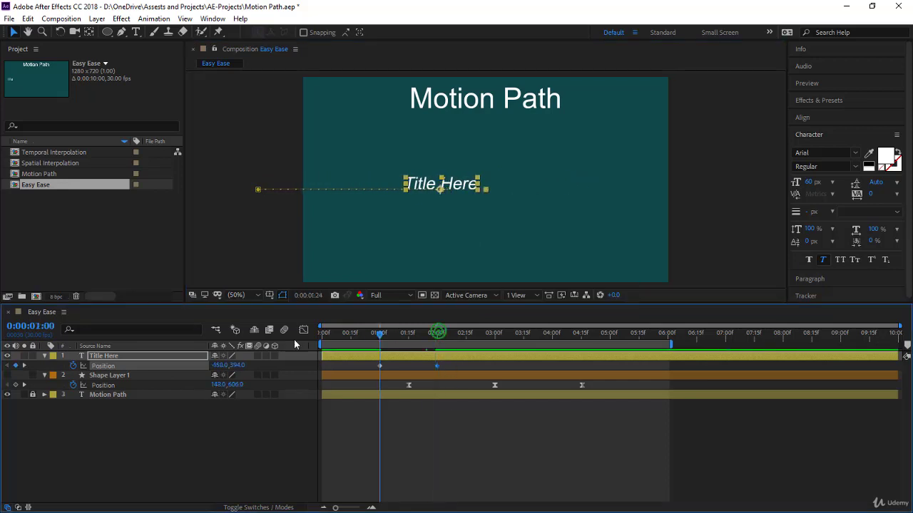
pyautogui.press('space')
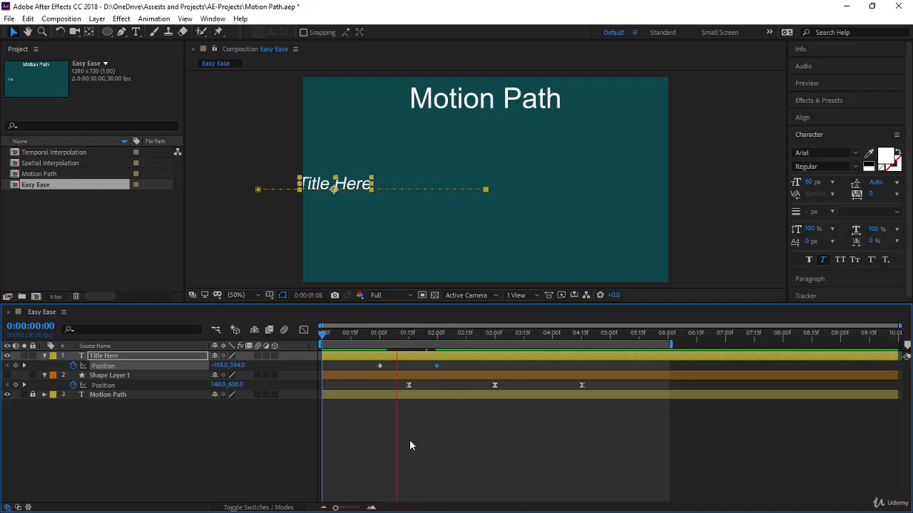
pyautogui.moveTo(455, 367); pyautogui.dragTo(368, 367)
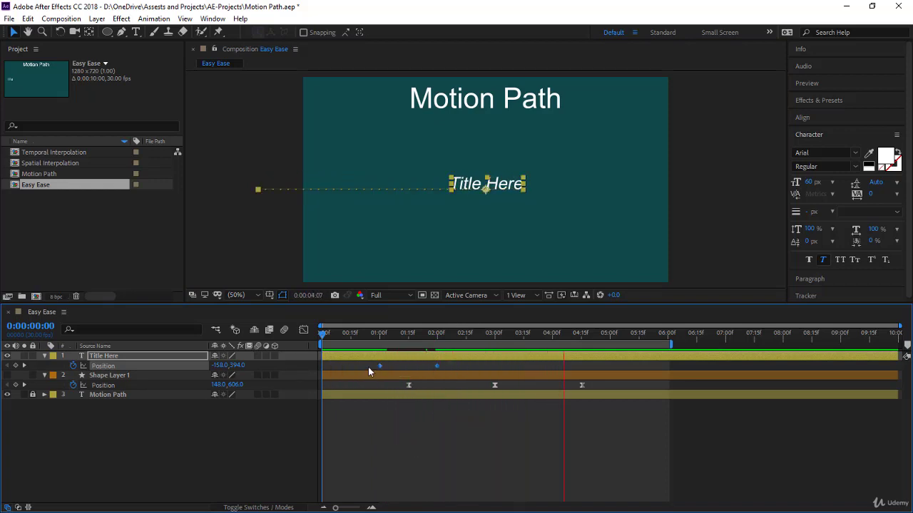
# In the speed graph, drag the title's landing keyframe to 3:00, spiking speed early to about 1500 px/sec
pyautogui.click(304, 330)
pyautogui.moveTo(415, 501); pyautogui.dragTo(408, 476)
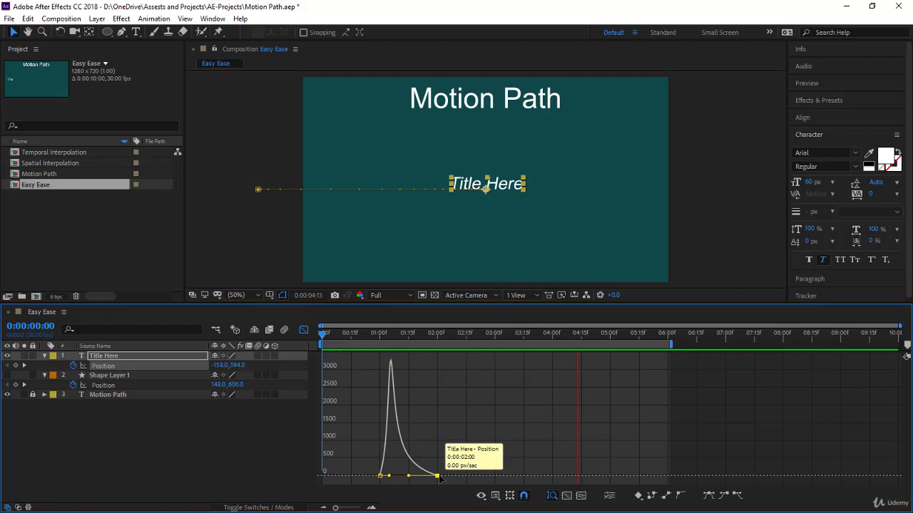
pyautogui.moveTo(480, 482); pyautogui.dragTo(535, 454)
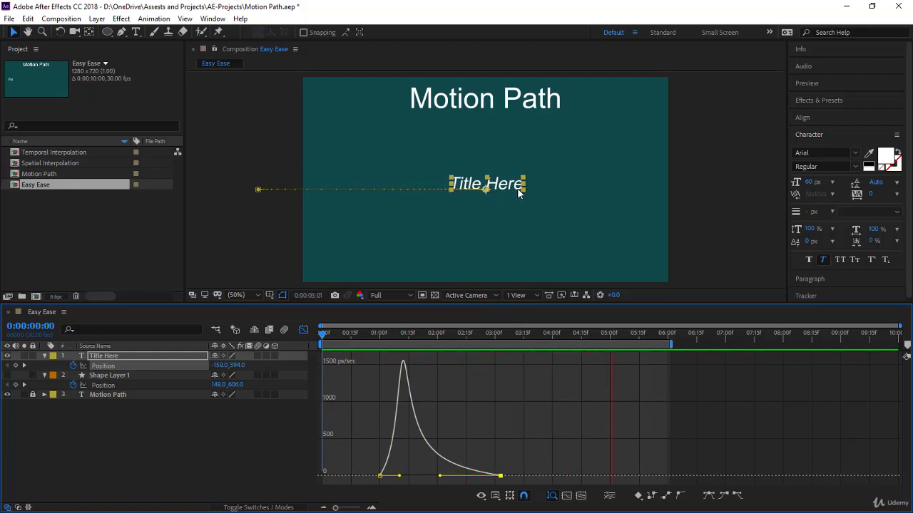
pyautogui.click(478, 333)
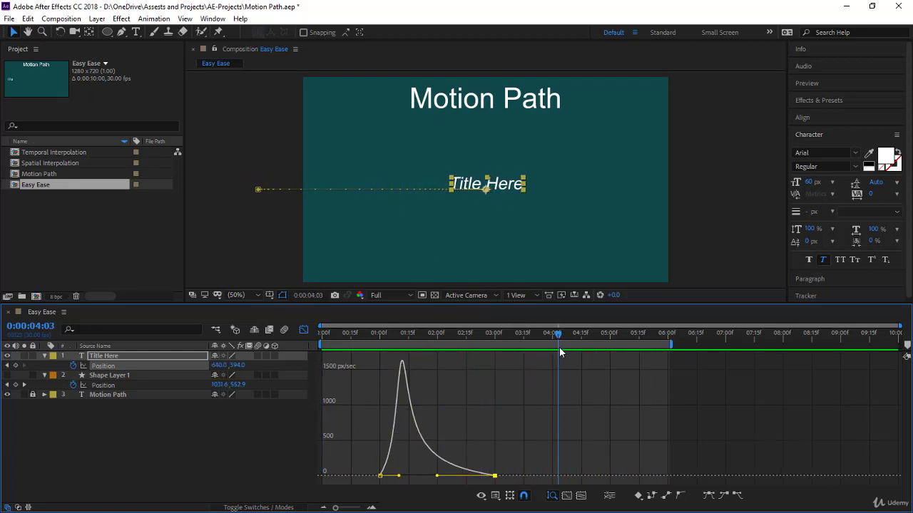
# Add an exit keyframe at 5:15 moving the title past the right edge
pyautogui.press('pageup')
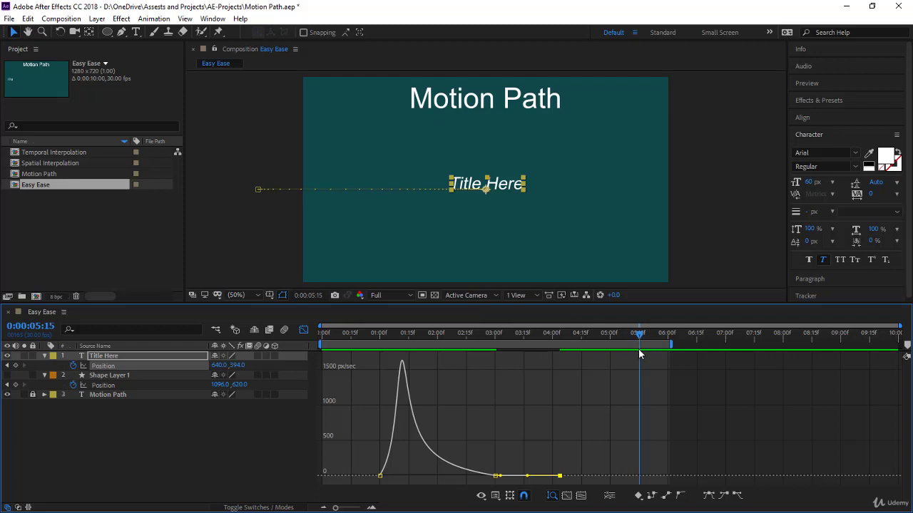
pyautogui.moveTo(513, 191); pyautogui.dragTo(743, 194)
pyautogui.click(536, 457)
# Easy-ease the exit keyframes with F9, drag the influence handles into a sharp speed spike, and close the Graph Editor
pyautogui.moveTo(557, 464); pyautogui.dragTo(662, 485)
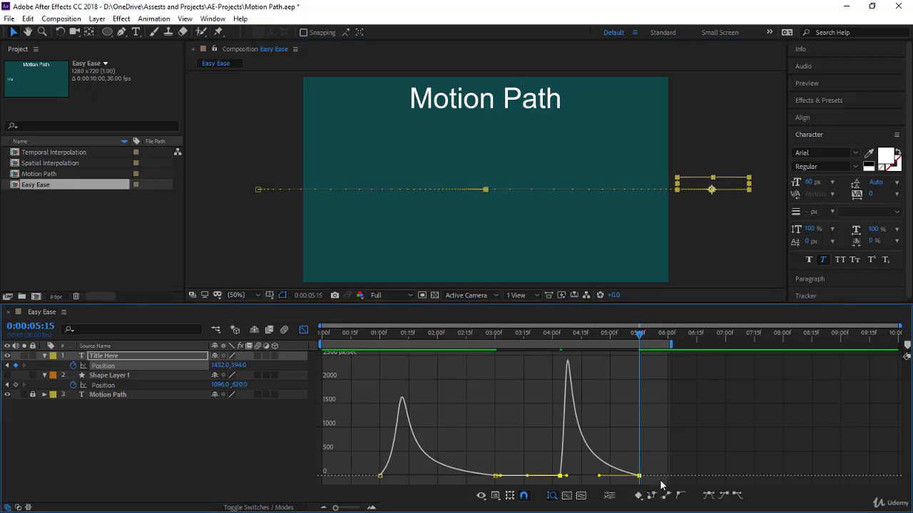
pyautogui.press('F9')
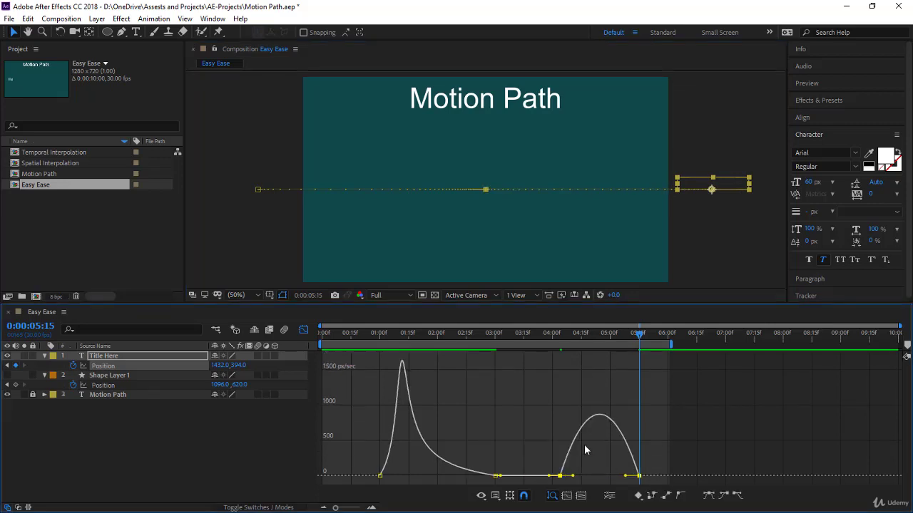
pyautogui.moveTo(574, 477); pyautogui.dragTo(602, 476)
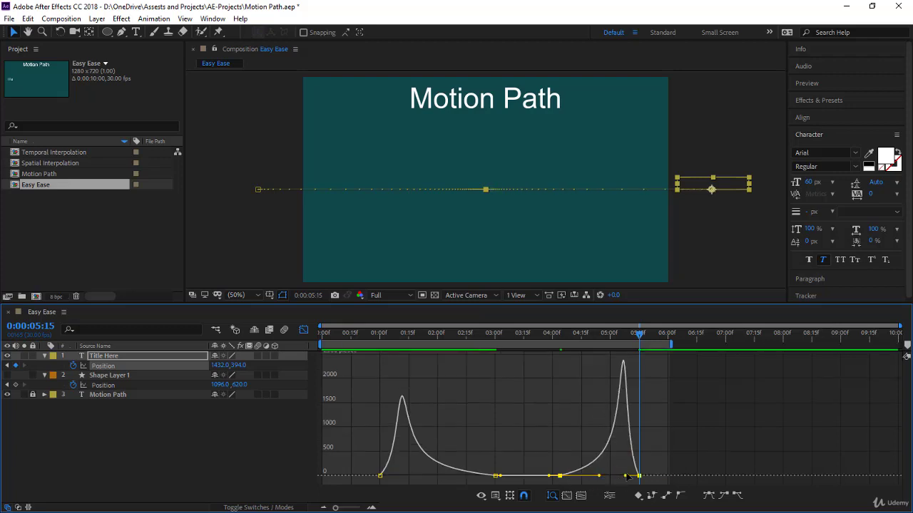
pyautogui.moveTo(619, 481); pyautogui.dragTo(616, 476)
pyautogui.click(344, 334)
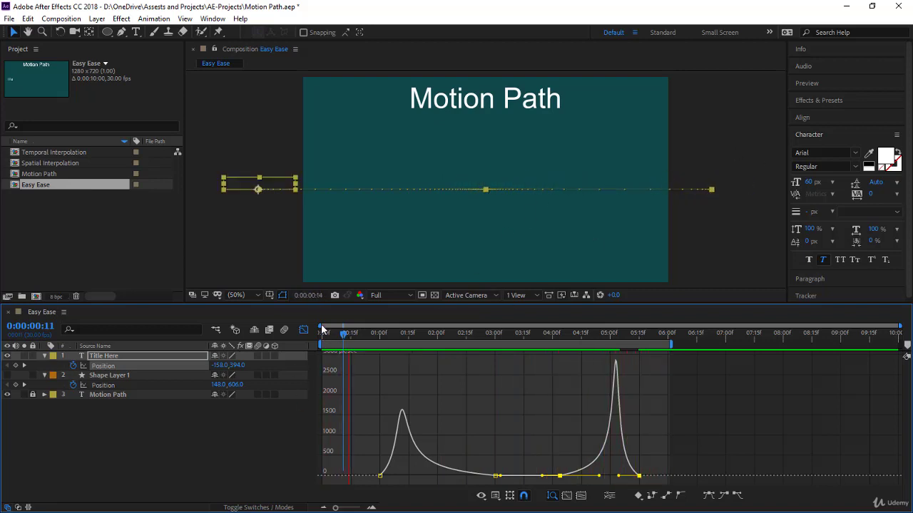
pyautogui.click(309, 328)
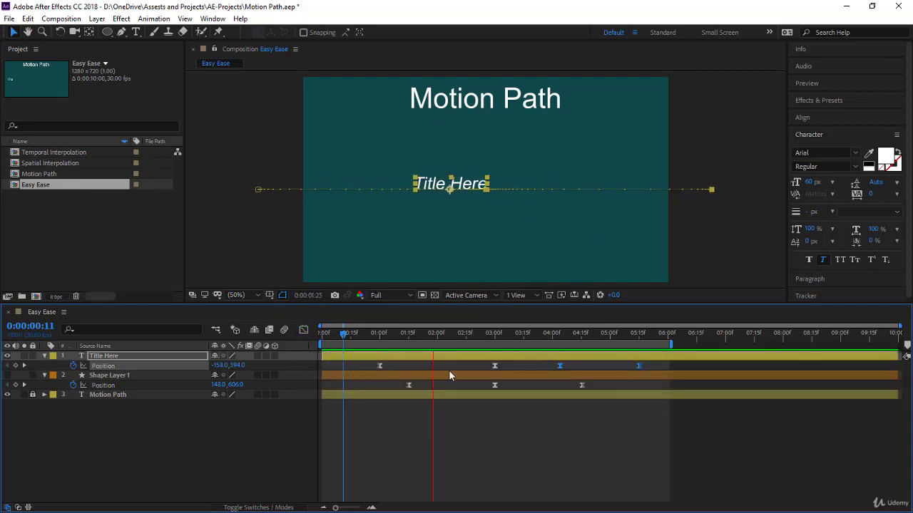
# Select the title's Position property in the Graph Editor and marquee its entry and exit keyframes
pyautogui.click(109, 368)
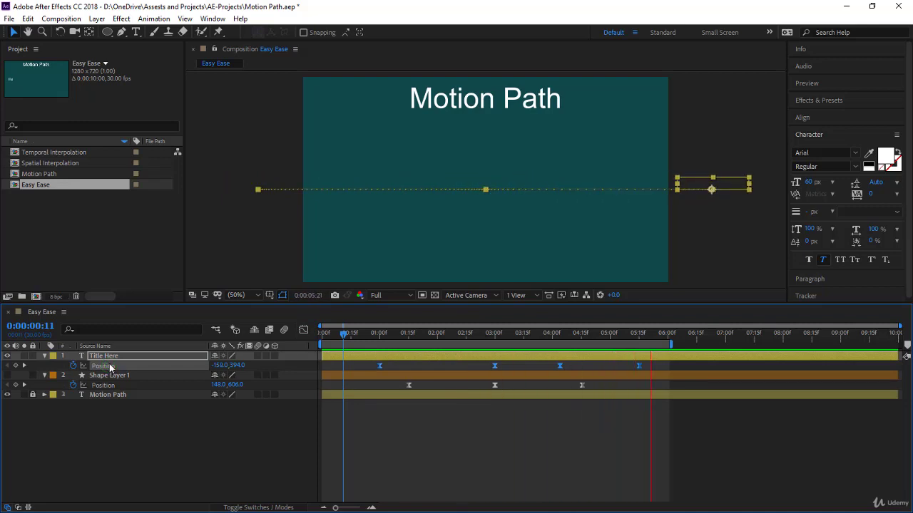
pyautogui.click(303, 329)
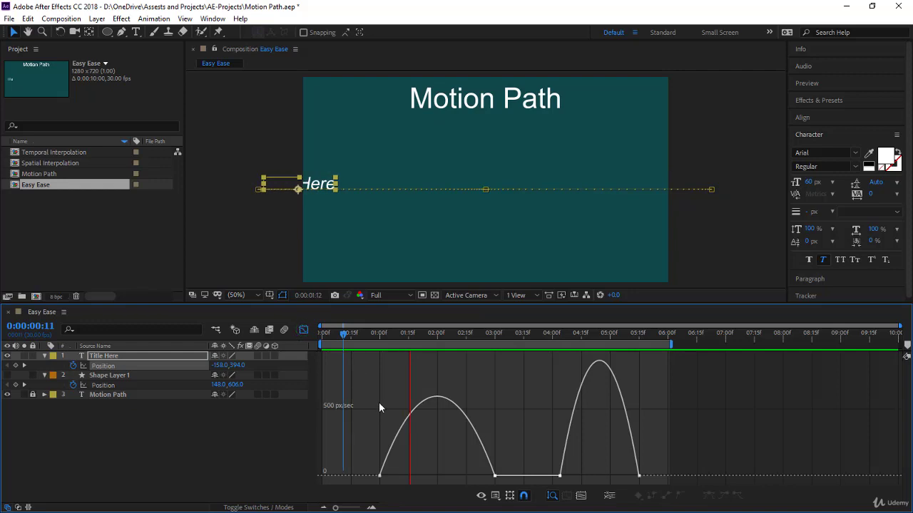
pyautogui.moveTo(509, 452); pyautogui.dragTo(438, 476)
pyautogui.moveTo(554, 463); pyautogui.dragTo(594, 476)
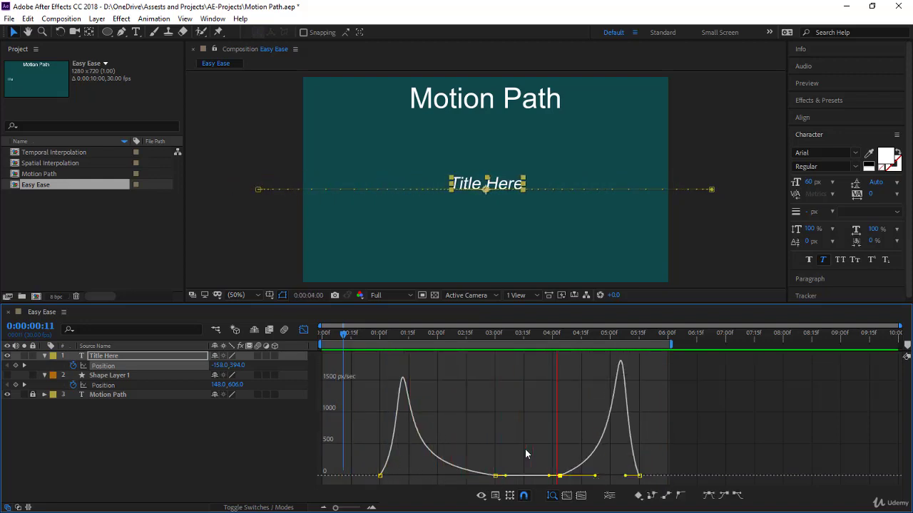